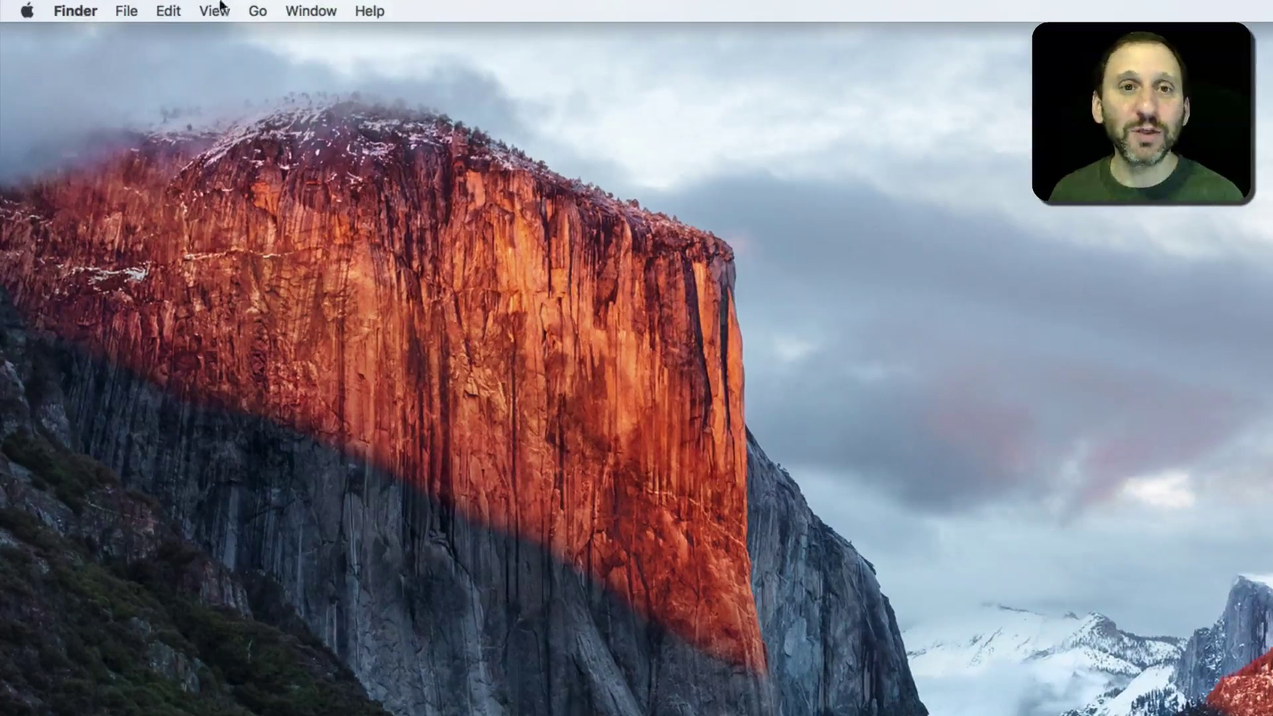
- Look through the Finder File menu and close it without choosing a command
click(83, 12)
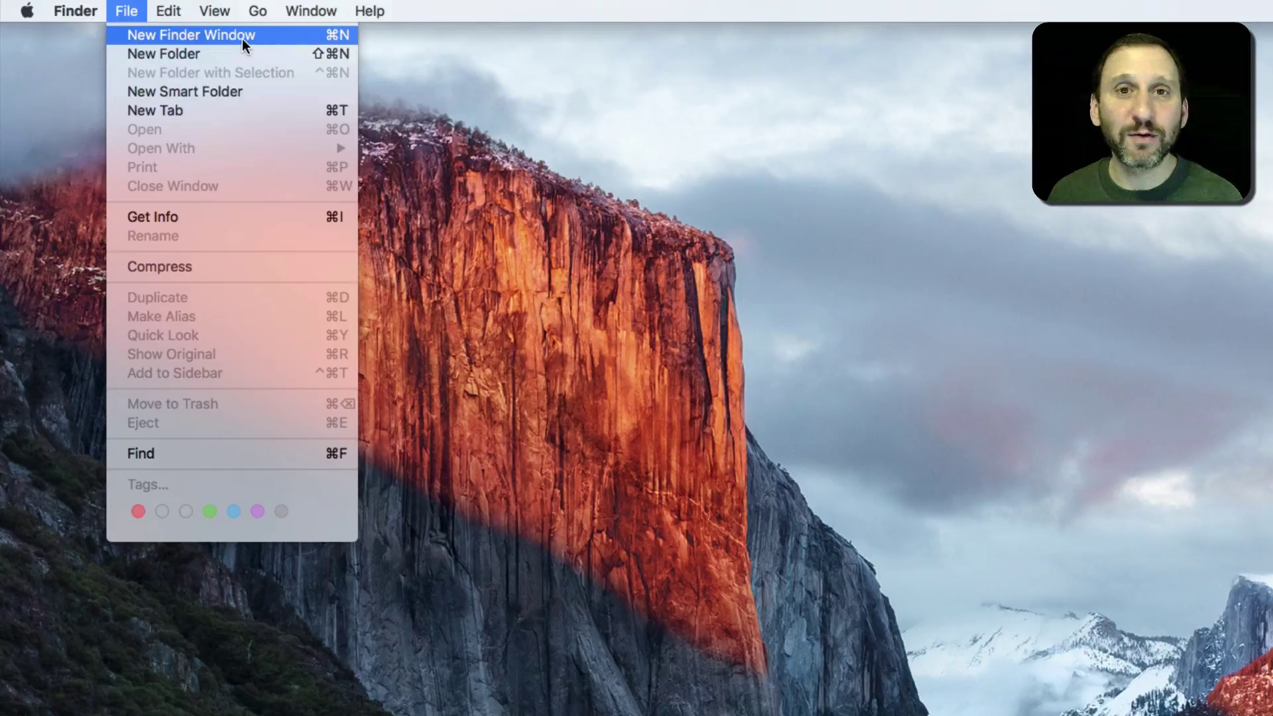
click(129, 10)
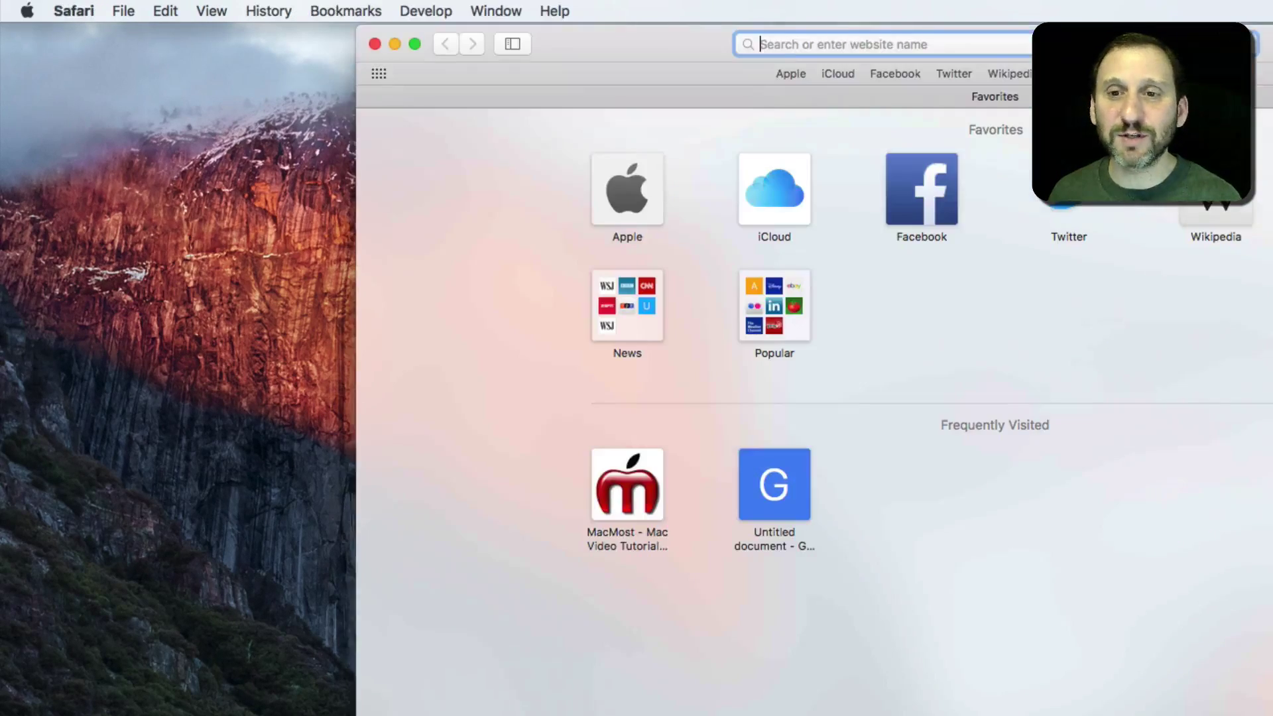
click(554, 11)
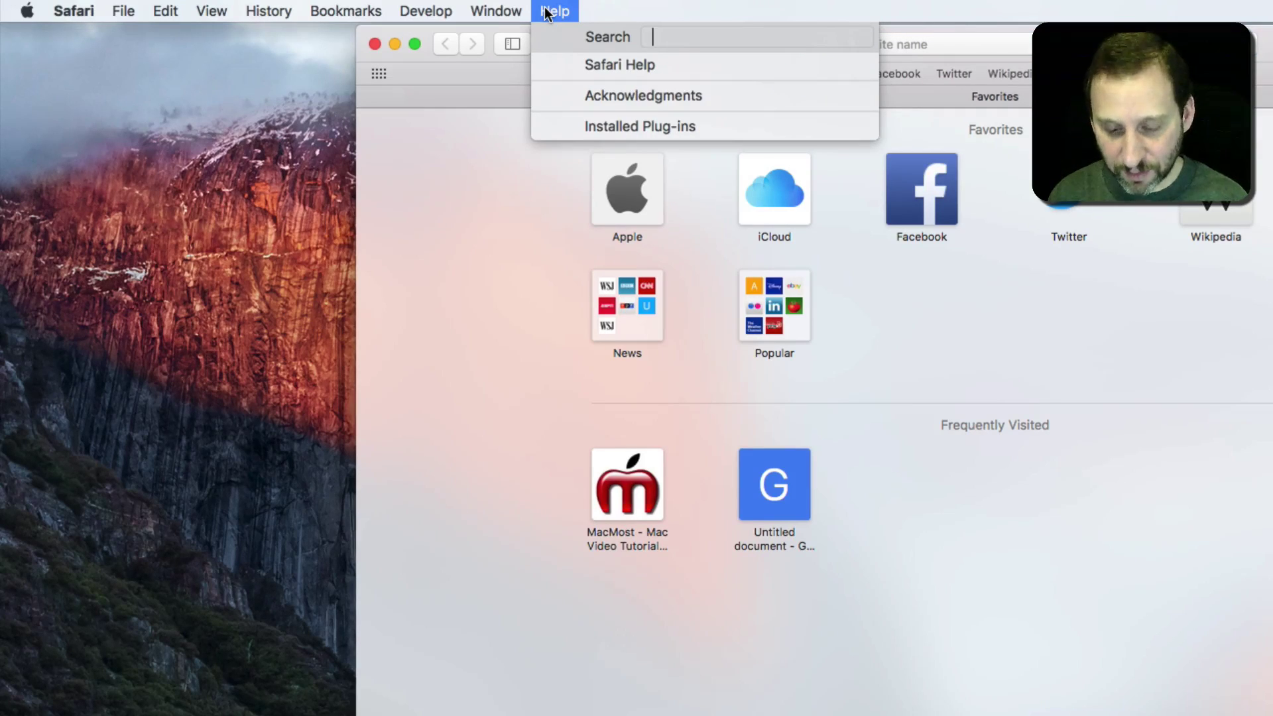
text(keyboard)
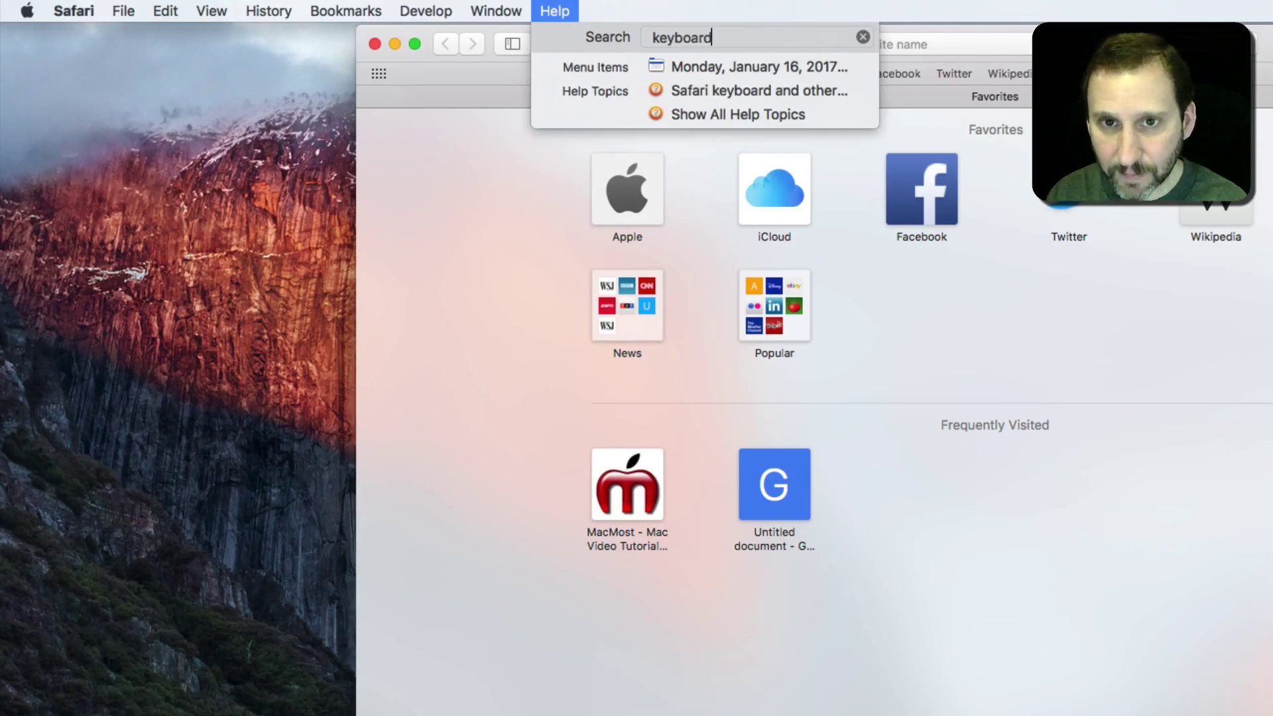
text( shortcuts)
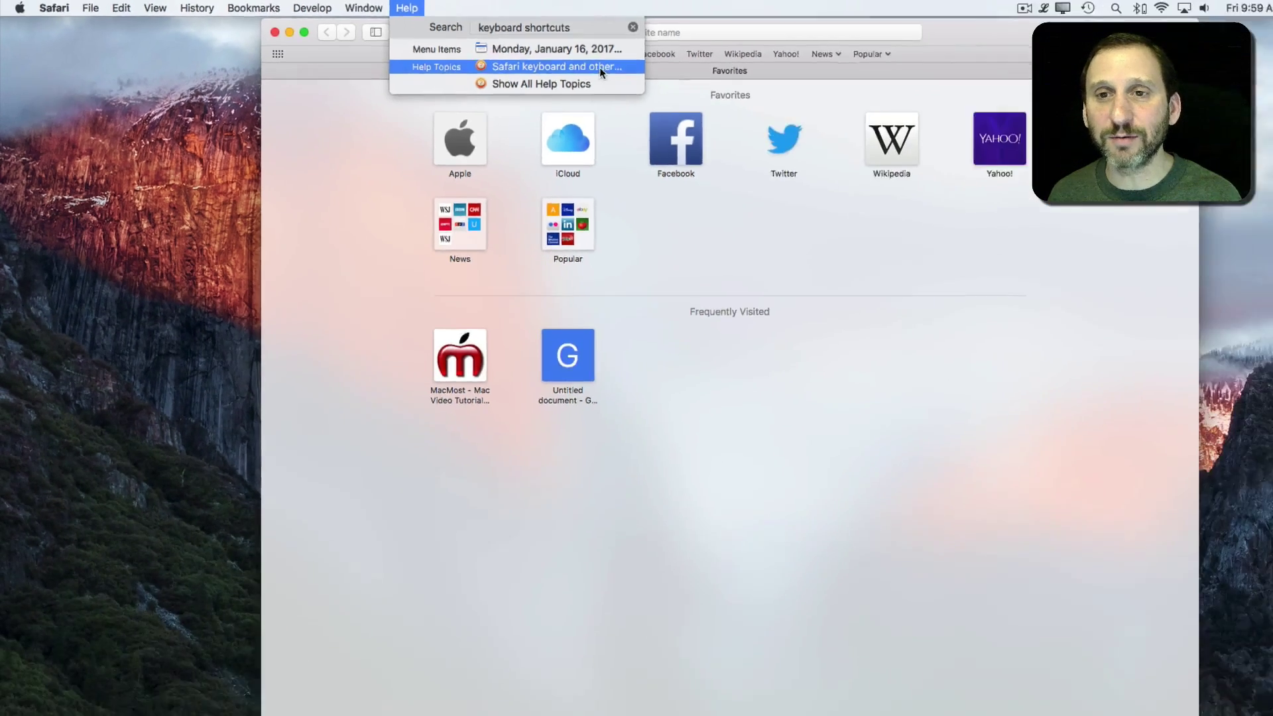
click(813, 95)
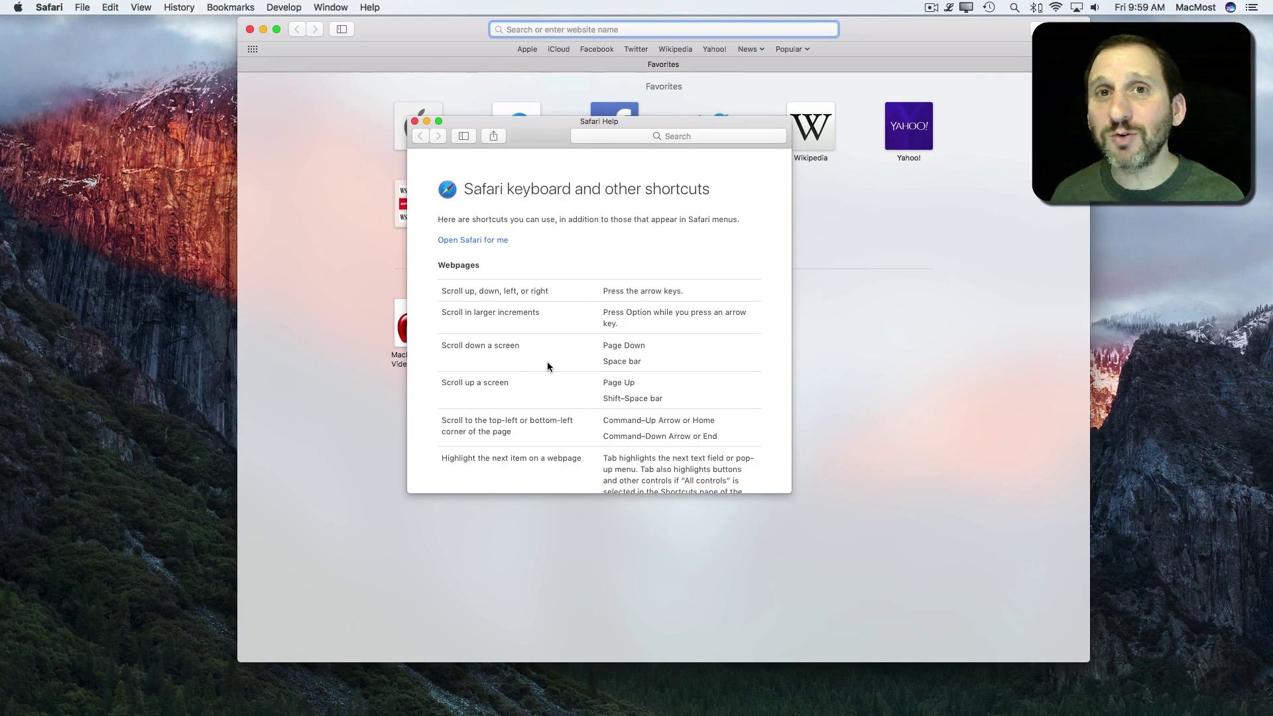
scroll(548, 363, down, 4)
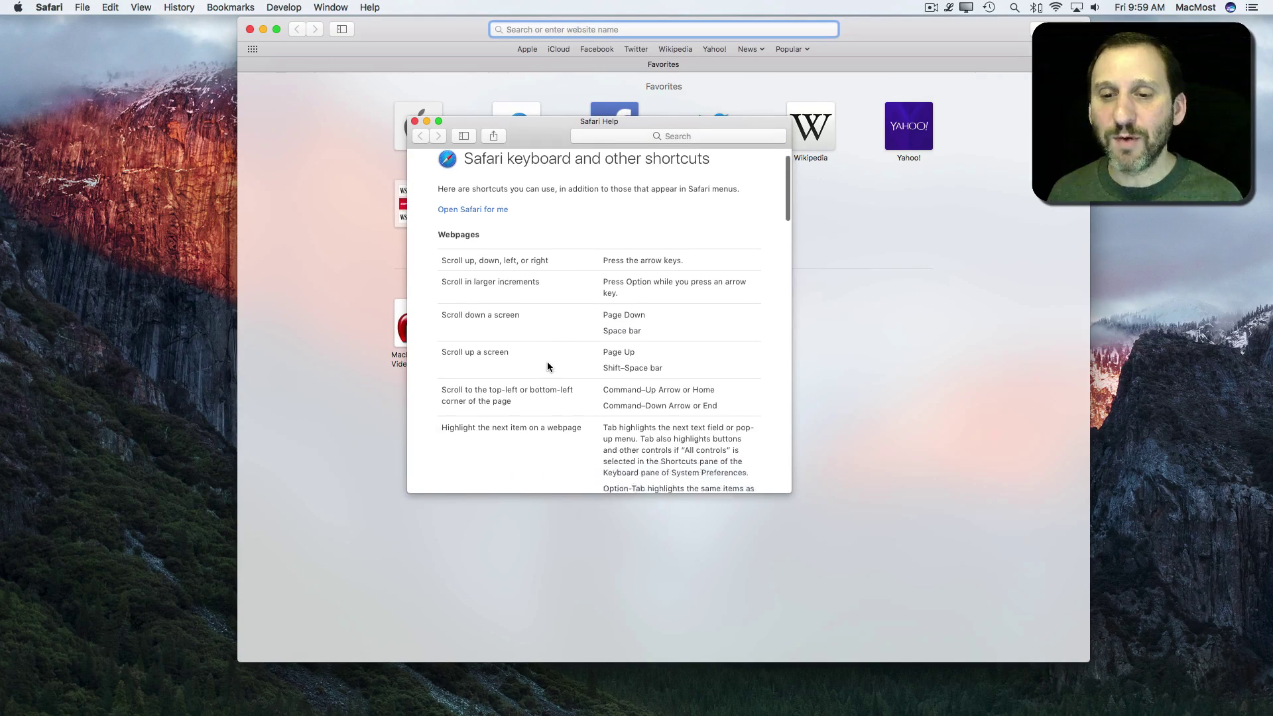
scroll(548, 364, down, 10)
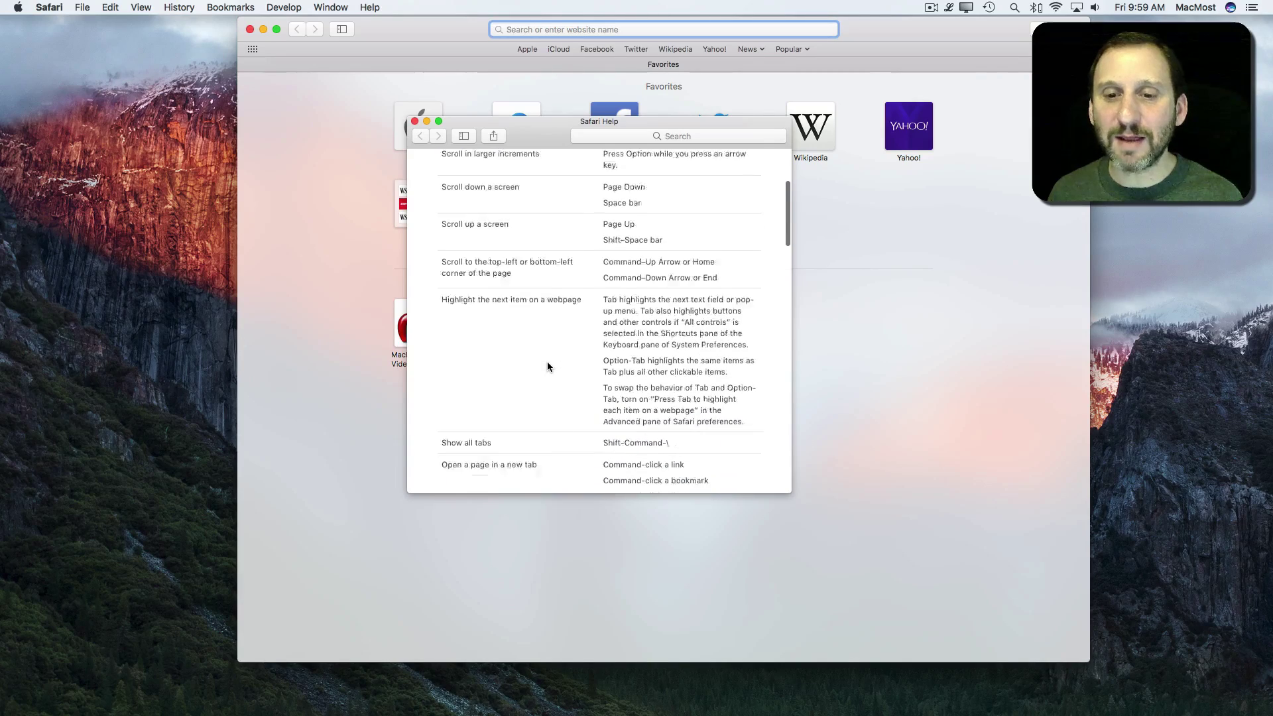
scroll(547, 365, down, 15)
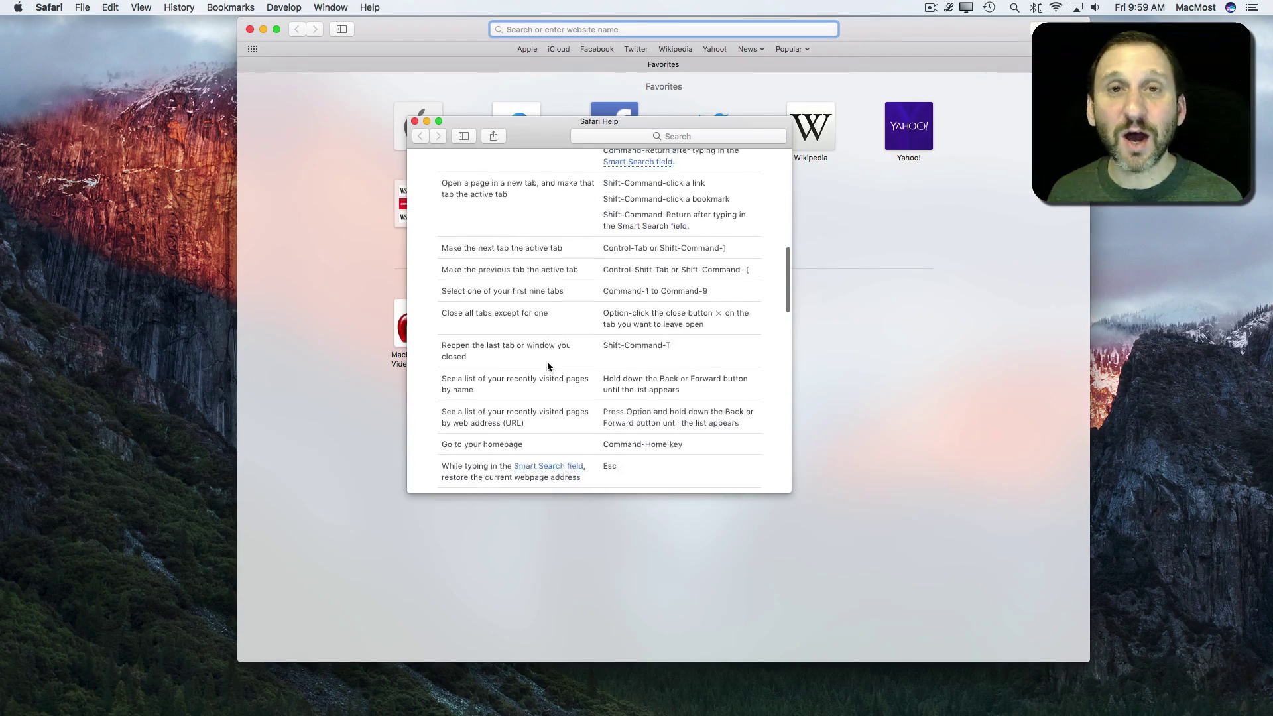
scroll(547, 366, down, 10)
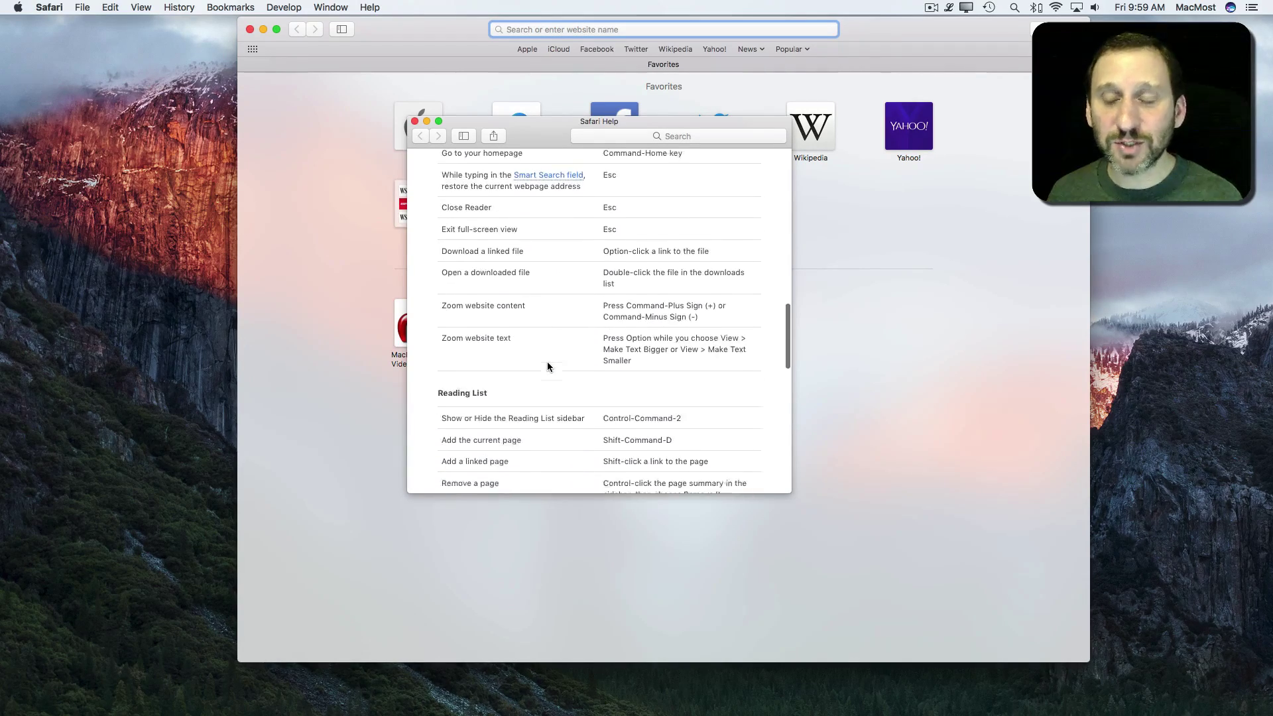
scroll(547, 365, down, 11)
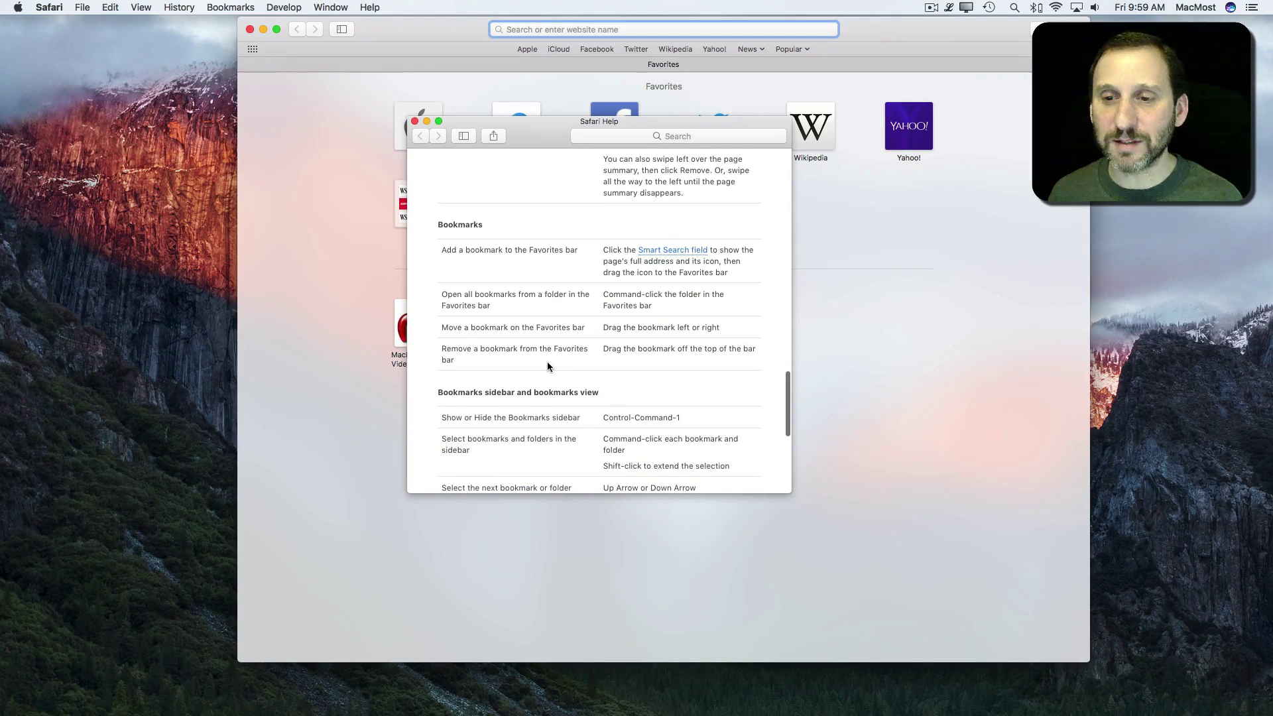
scroll(547, 366, up, 9)
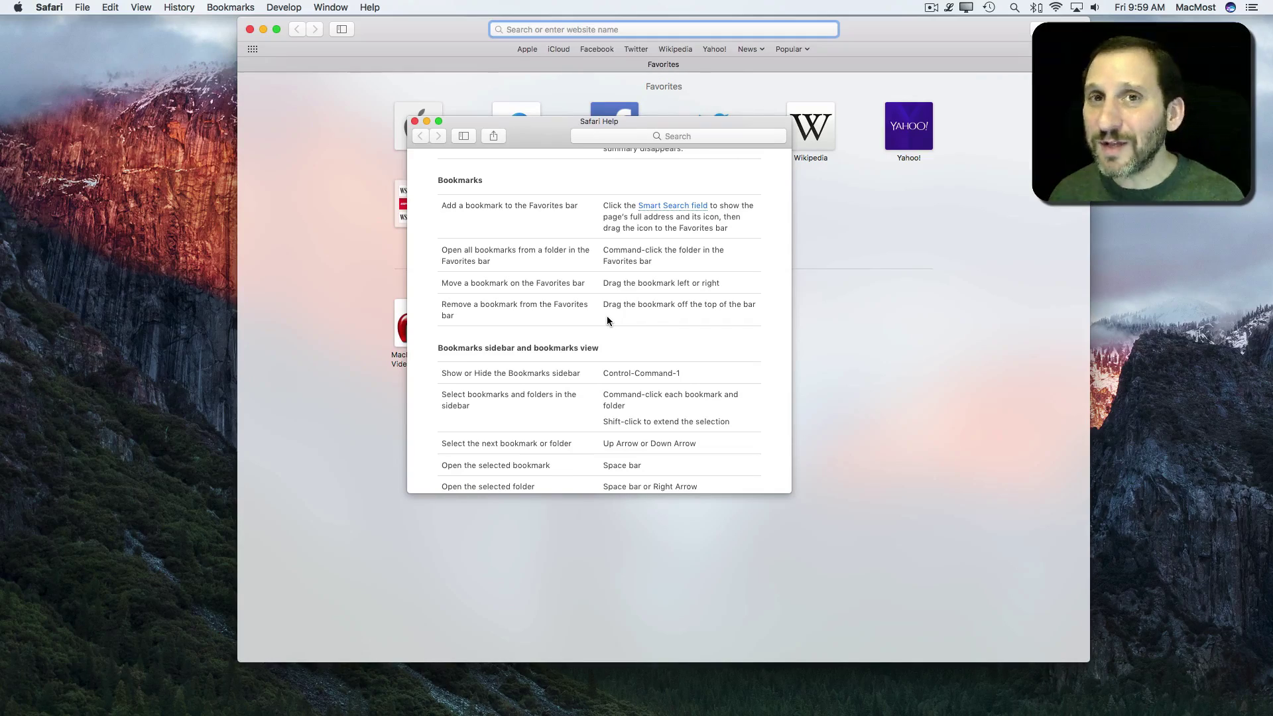
scroll(538, 249, up, 20)
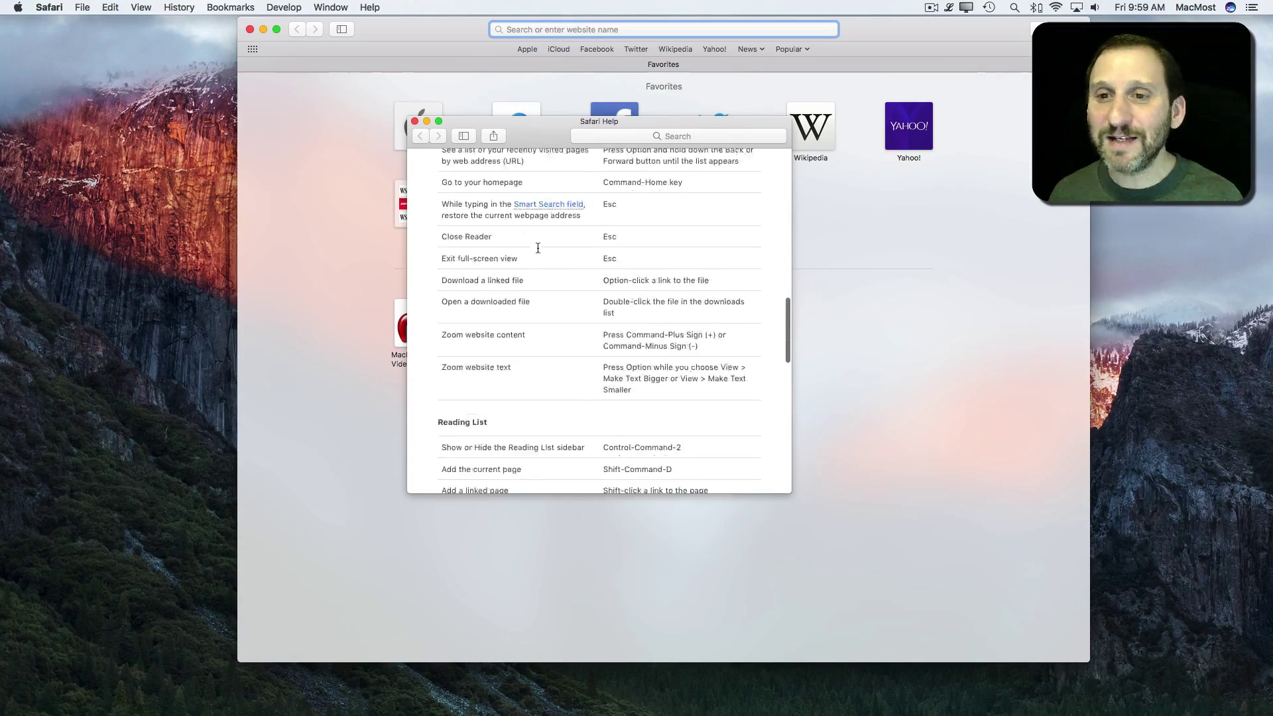
scroll(538, 249, up, 5)
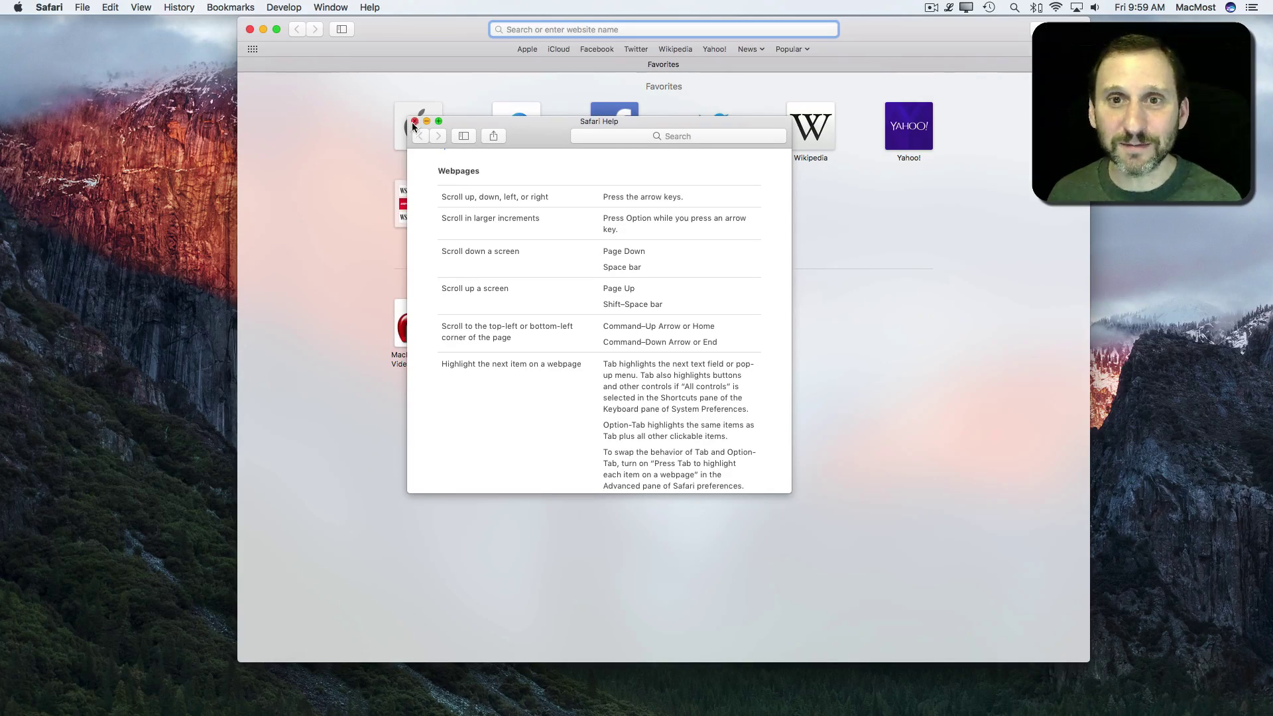
click(414, 122)
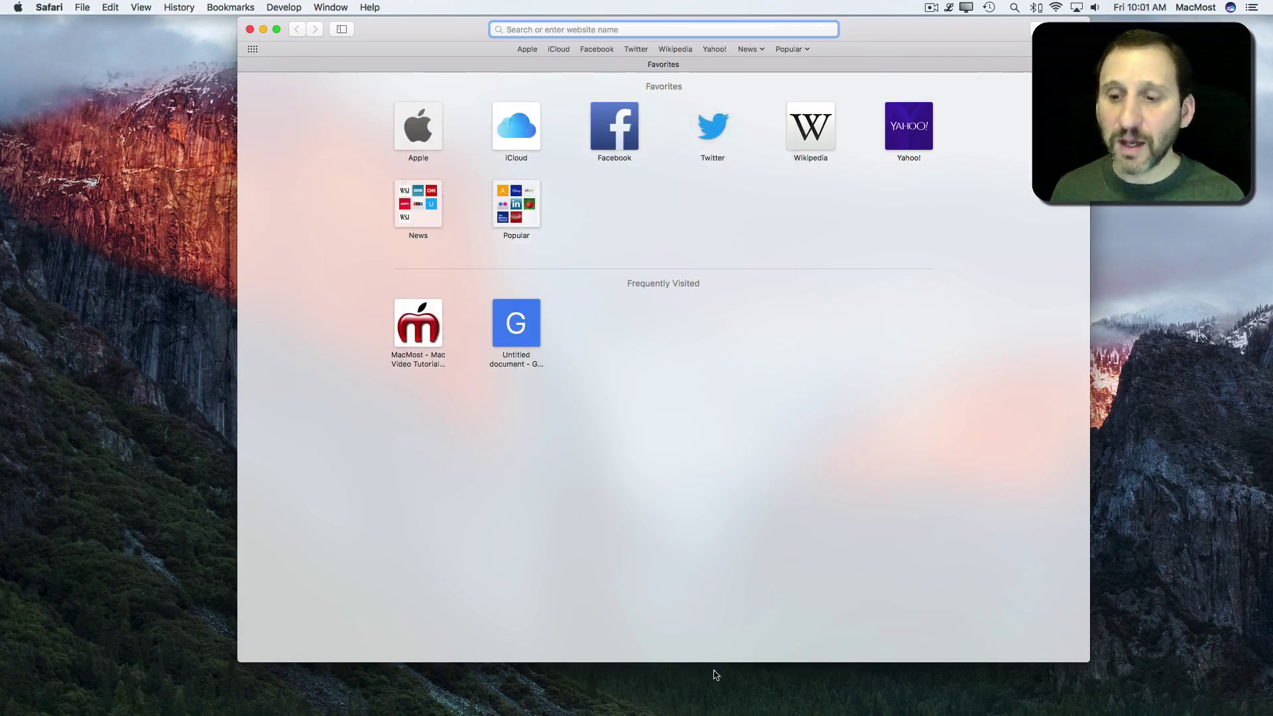
mouse_move(687, 708)
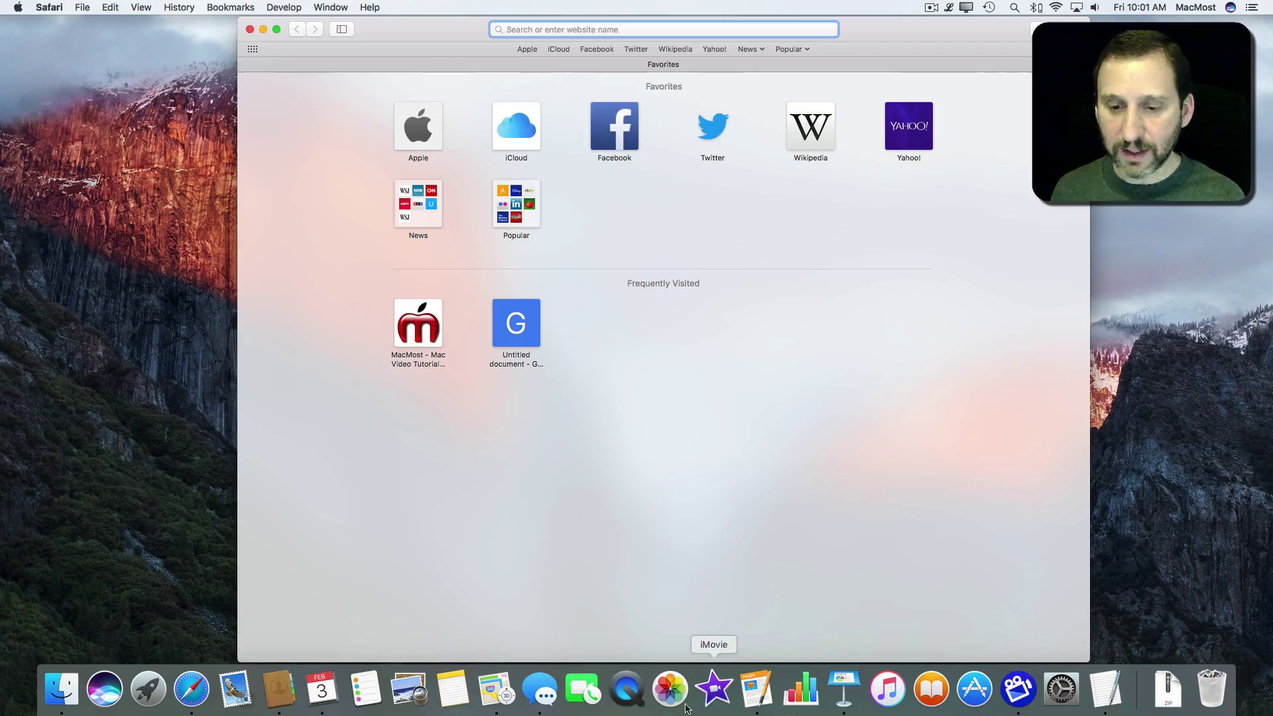
- Launch Messages and open its keyboard shortcuts topic from a Help search for 'keyboard'
click(540, 690)
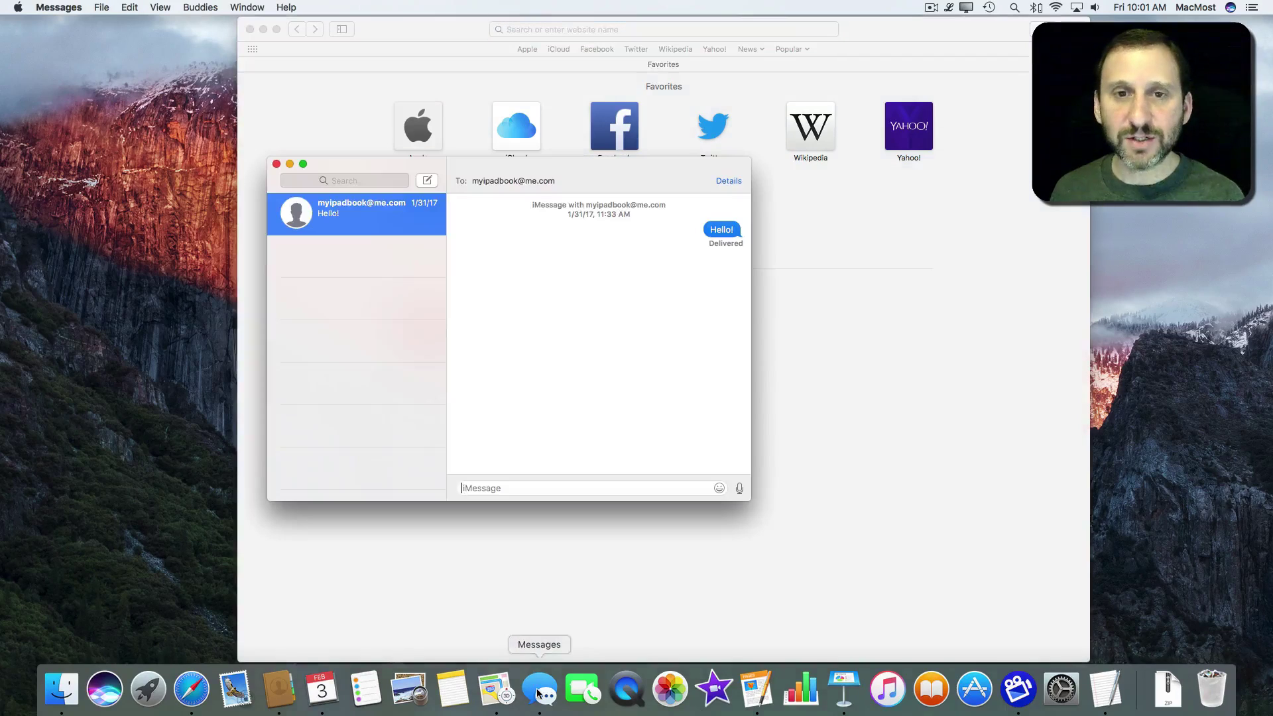
click(286, 7)
text(keyboard shortcuts)
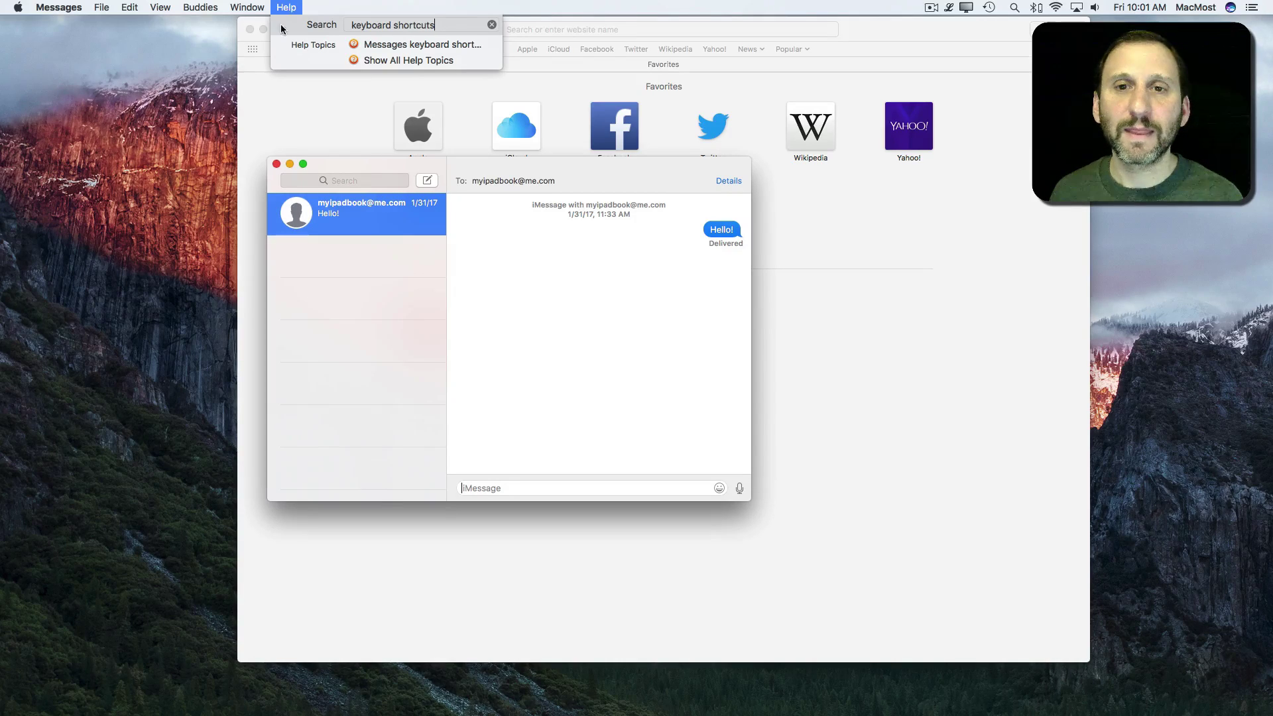
click(403, 47)
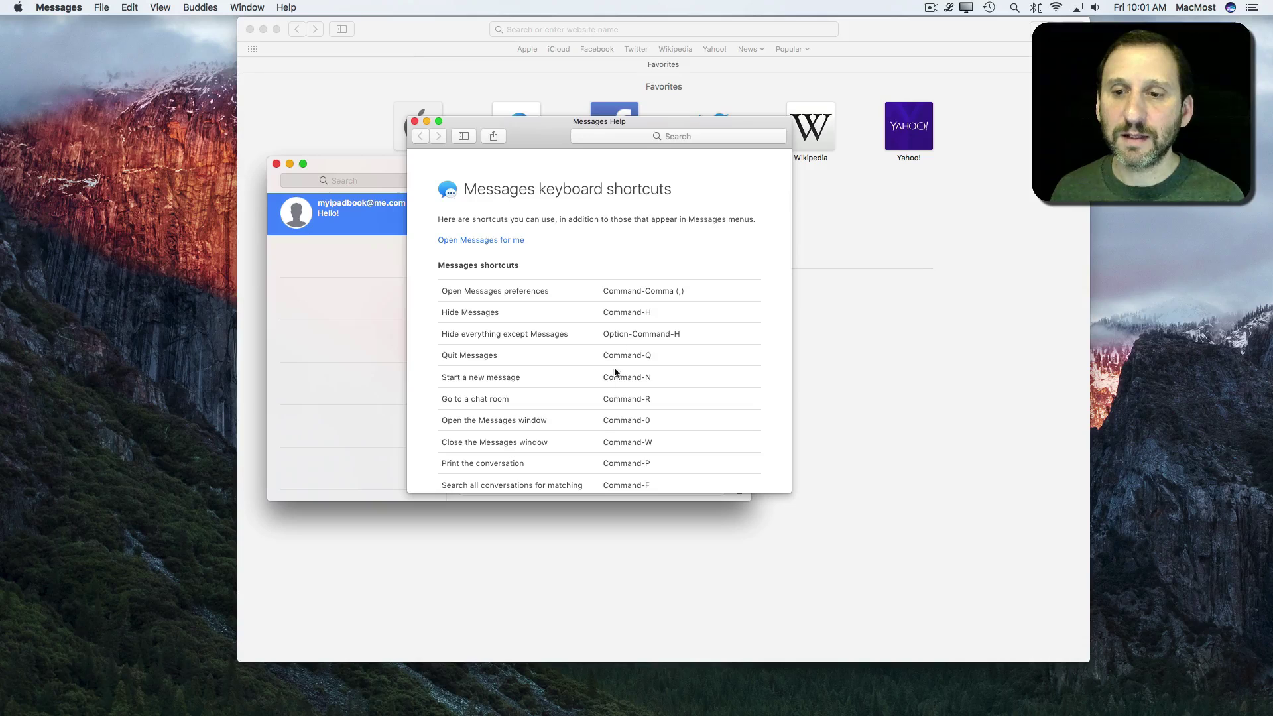
- Scroll through the Messages keyboard shortcuts, then close the Messages Help window
scroll(596, 419, down, 10)
scroll(596, 417, down, 5)
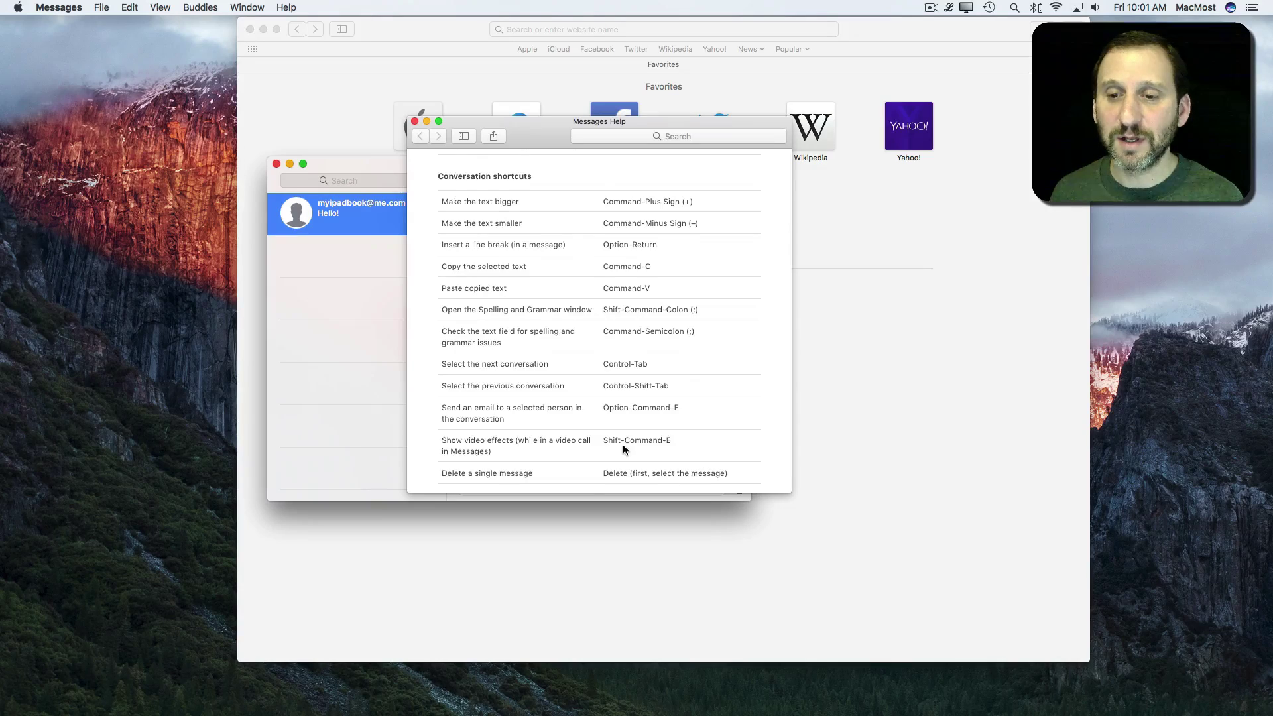
scroll(623, 444, down, 2)
scroll(621, 350, up, 4)
scroll(620, 350, up, 5)
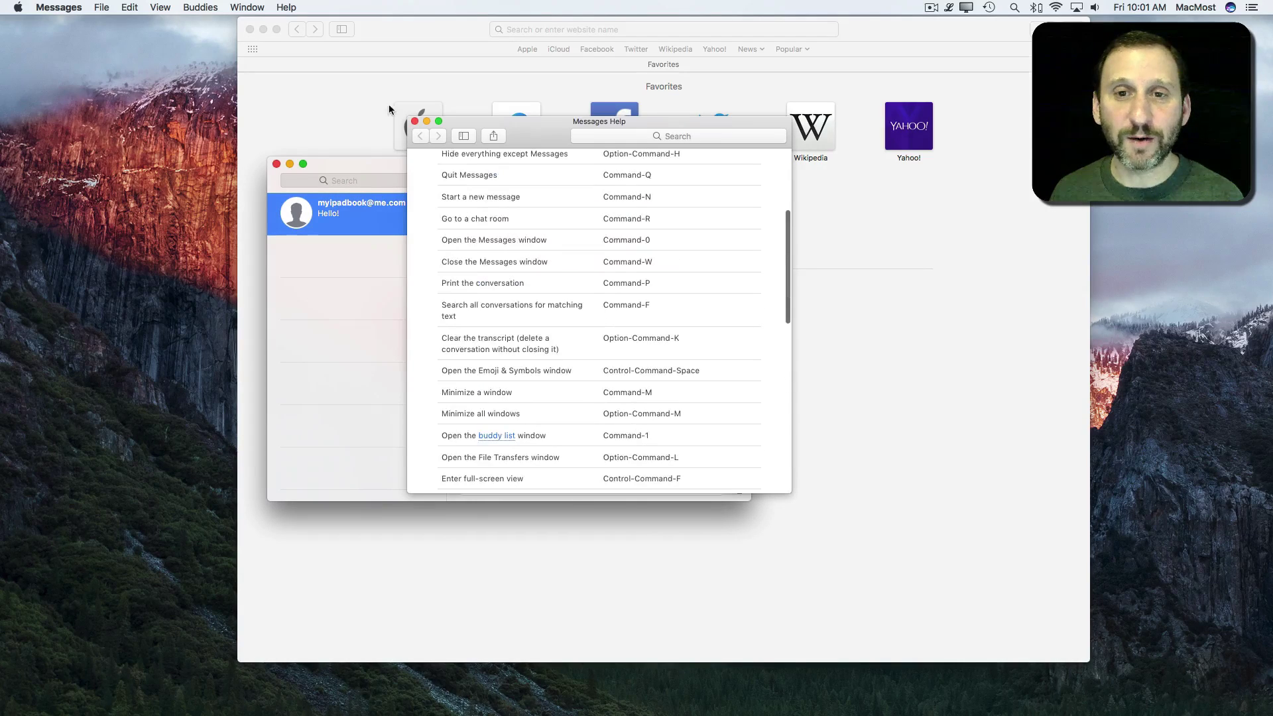
click(415, 121)
mouse_move(429, 715)
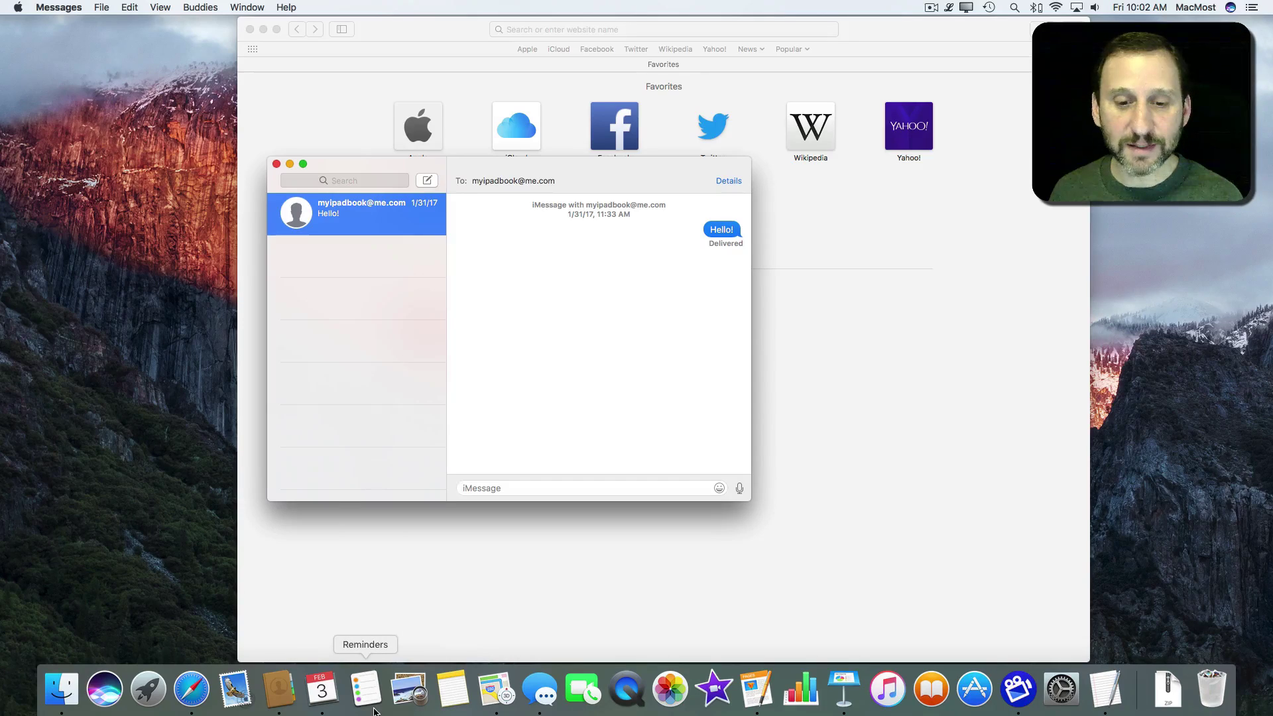
- Launch Calendar, open Help > Calendar keyboard shortcuts, and scroll down to the See Also links
click(322, 708)
click(238, 7)
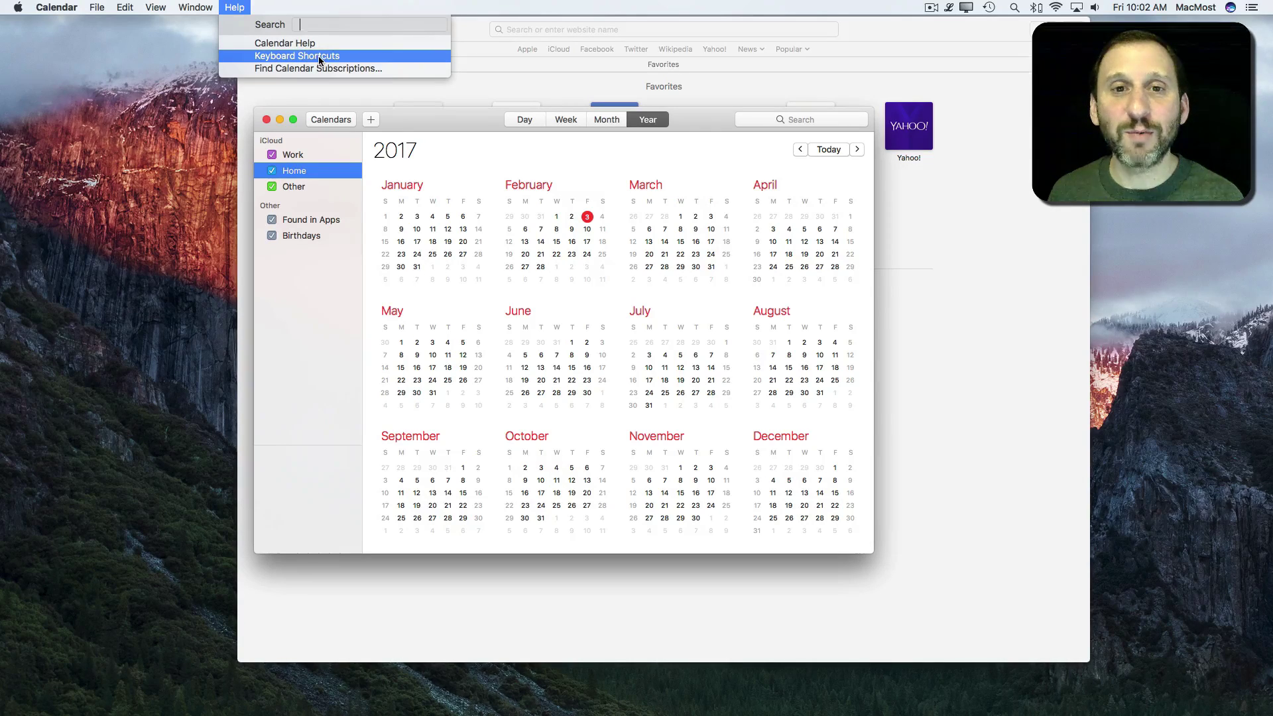
click(292, 60)
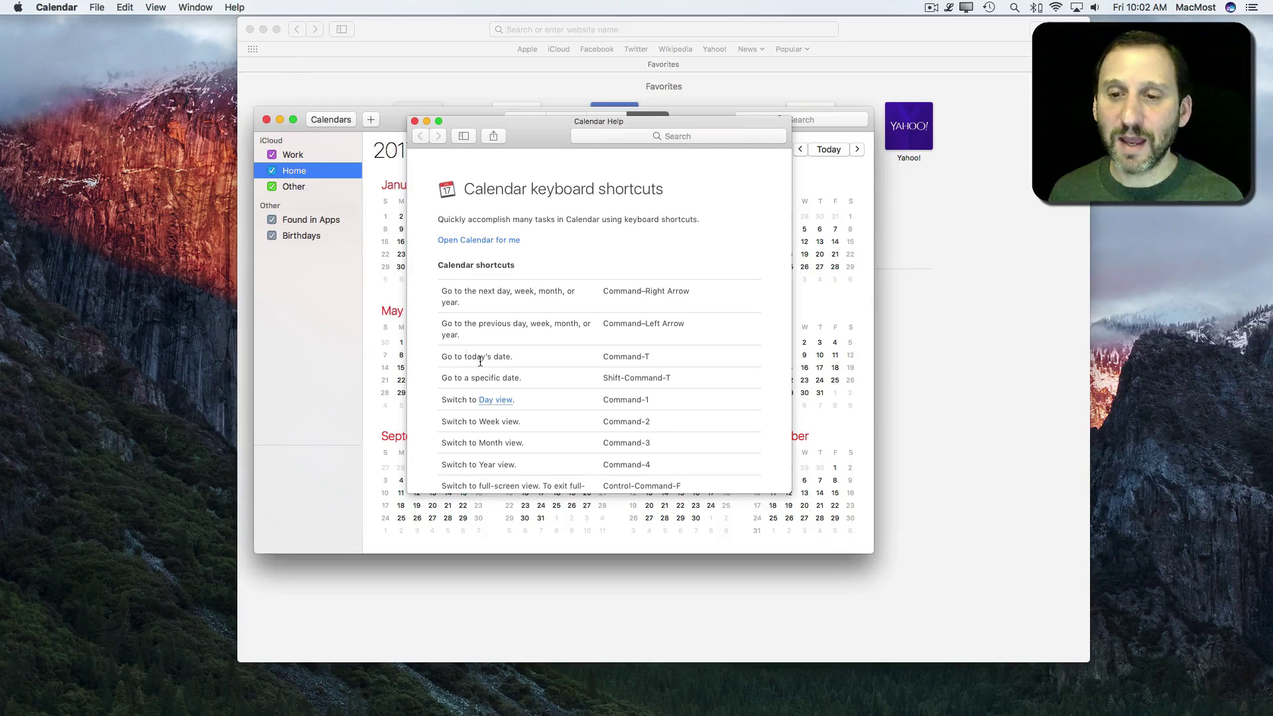
scroll(507, 413, down, 15)
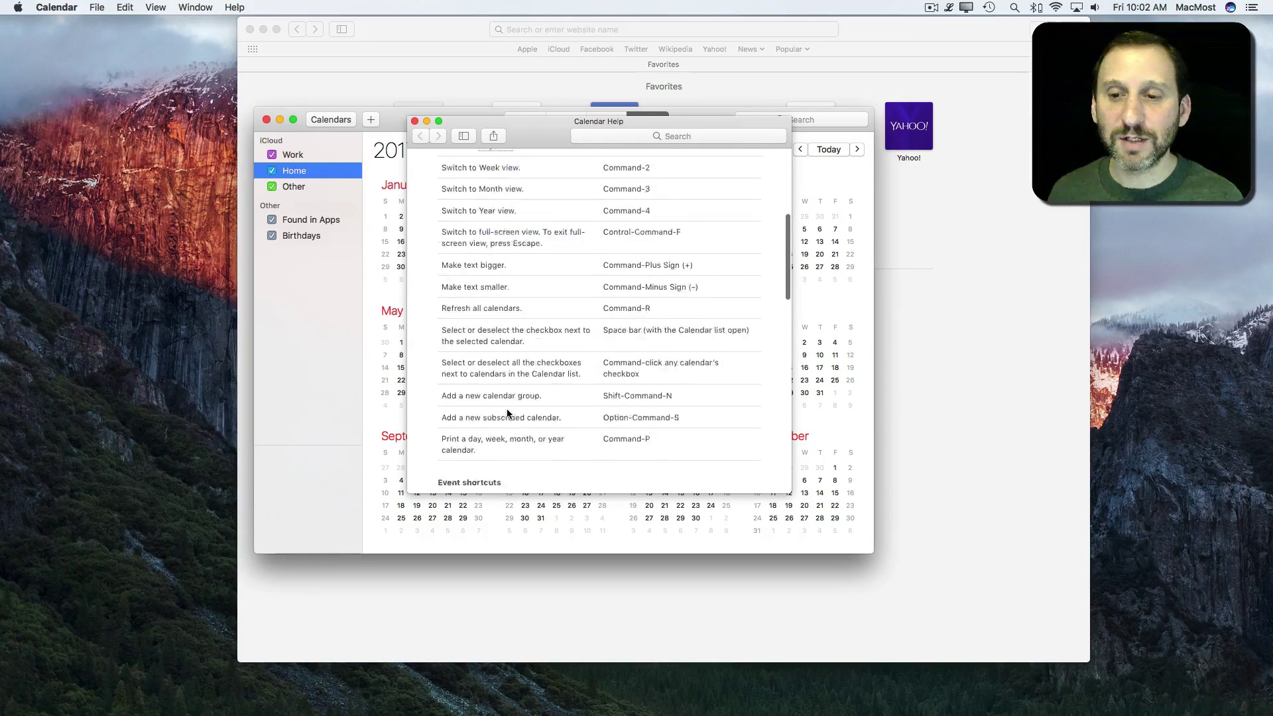
scroll(507, 413, down, 12)
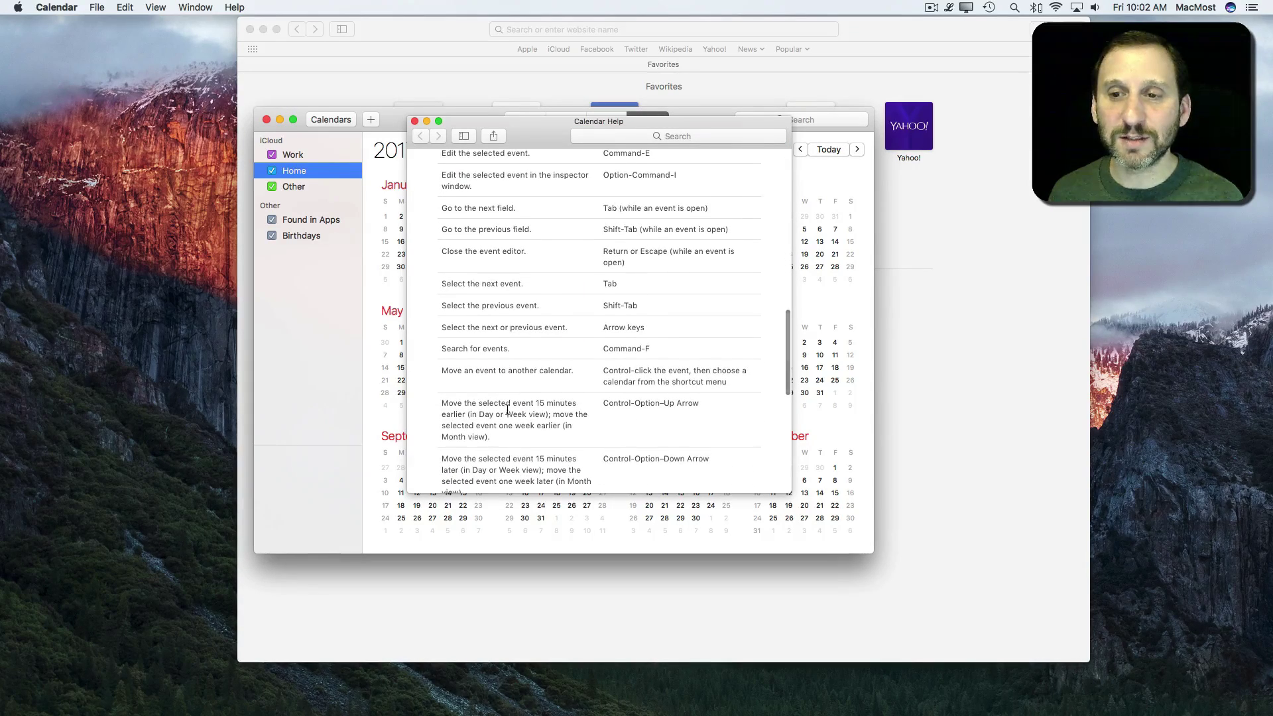
scroll(508, 410, down, 10)
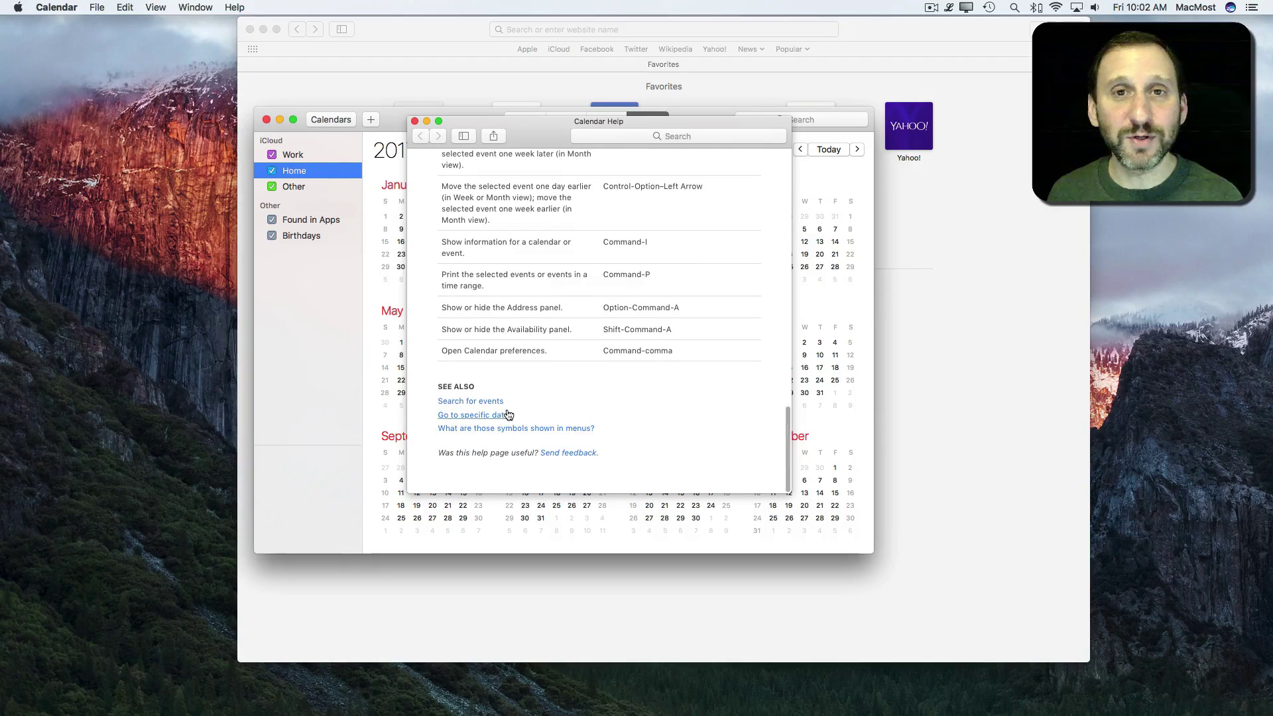
mouse_move(510, 714)
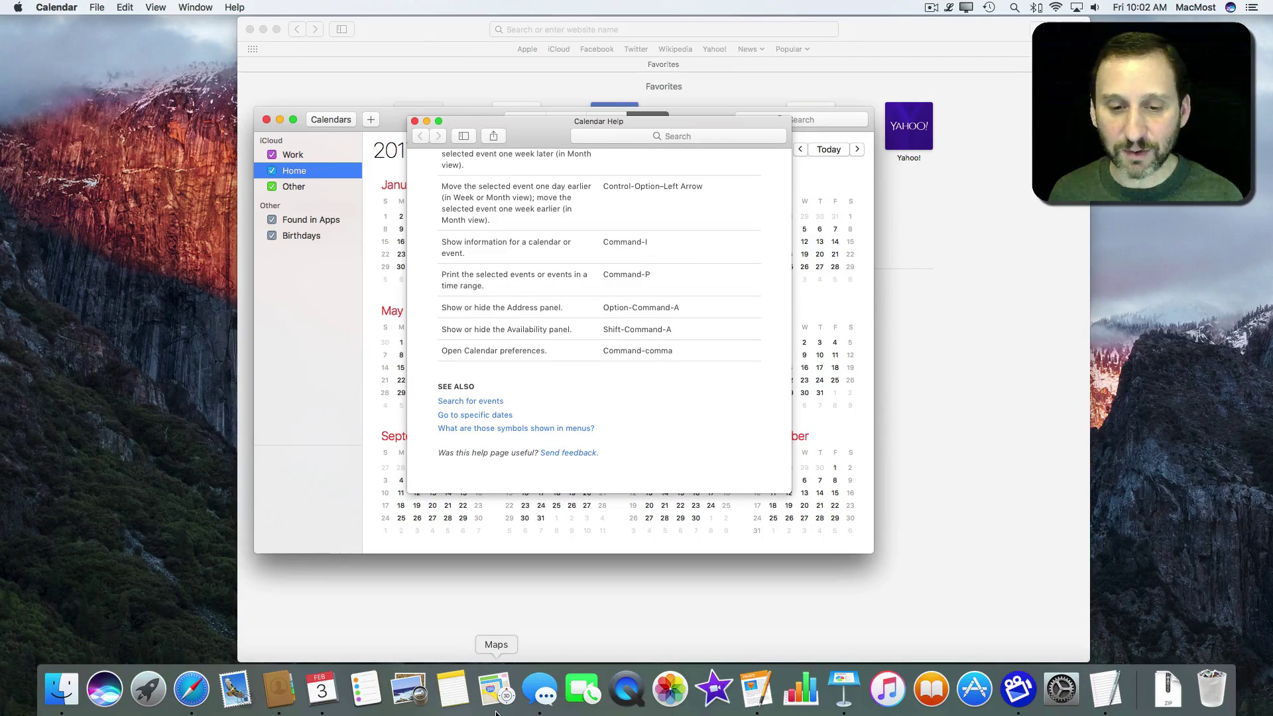
- Open Contacts' keyboard shortcuts help from a 'keyboard short' search, scroll it, then switch to Pages
click(300, 702)
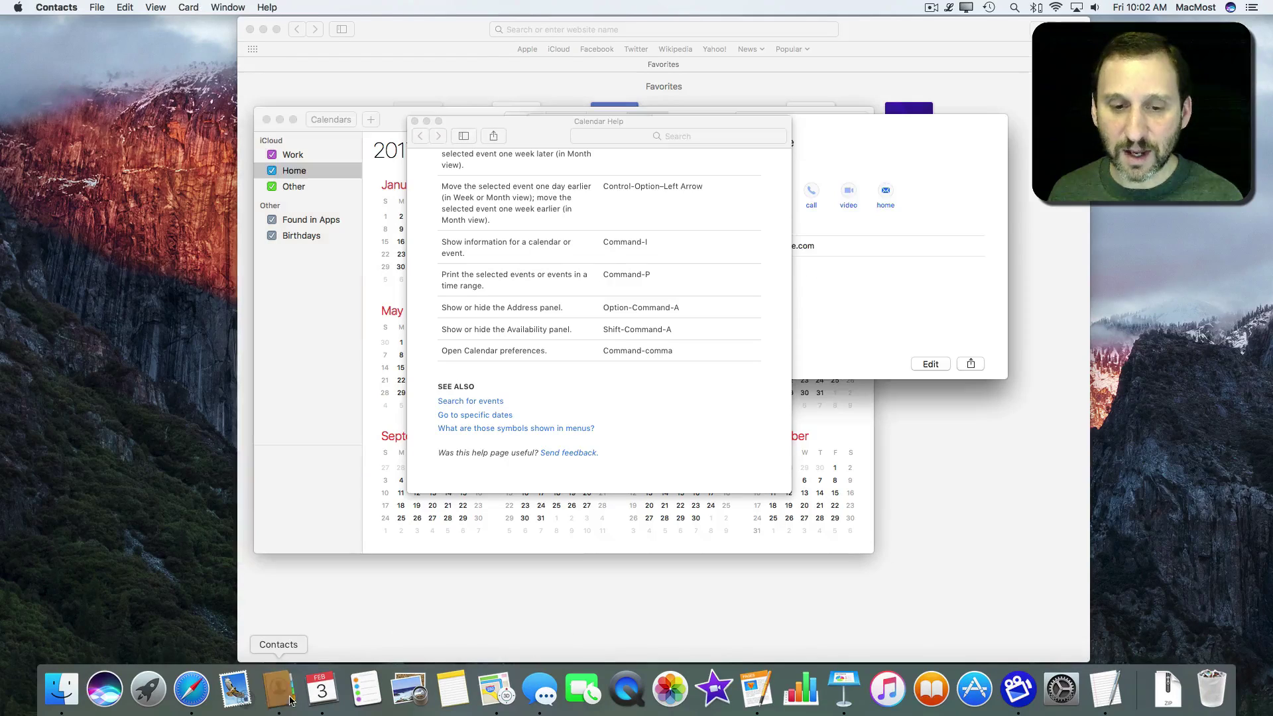
click(269, 7)
text(keyboard shortcuts)
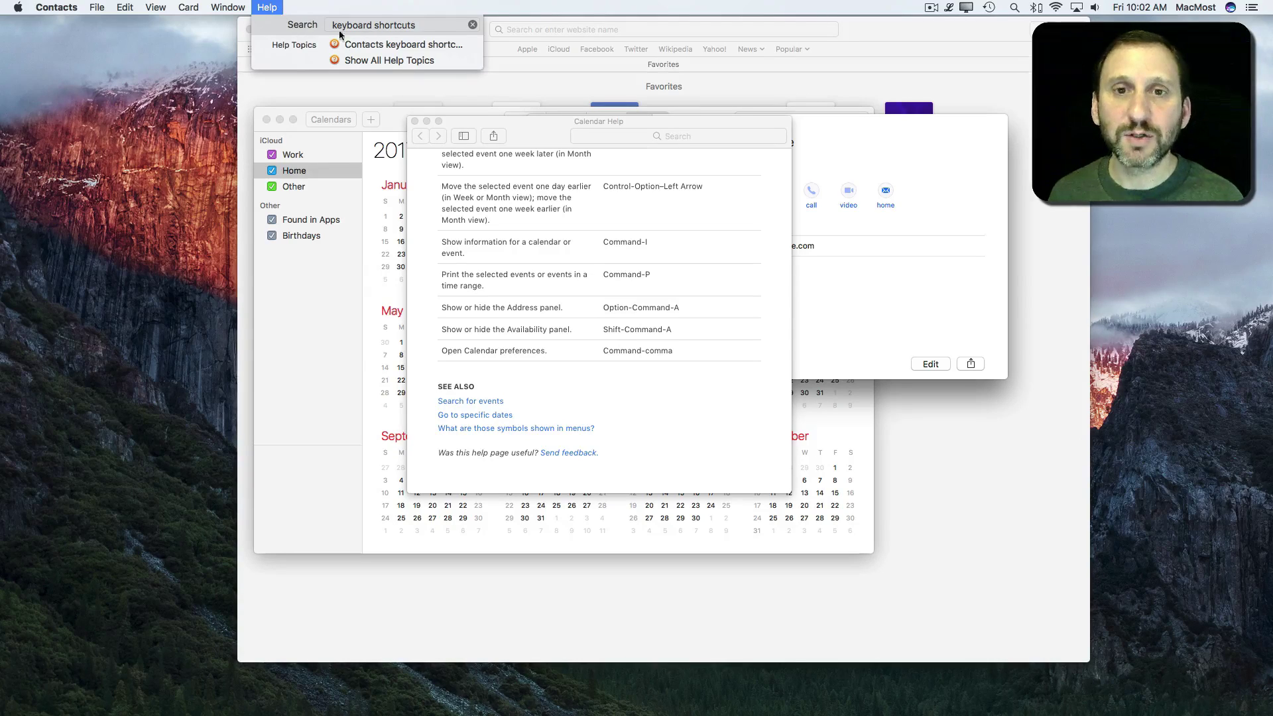
click(368, 41)
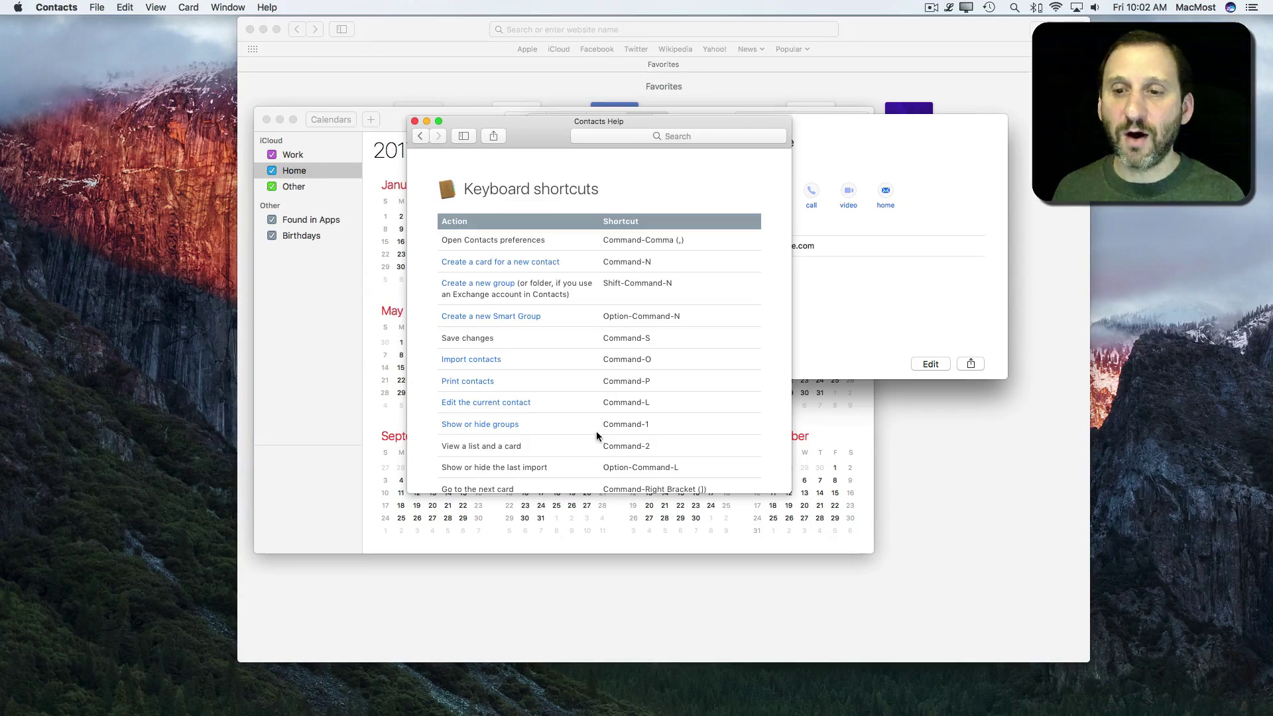
scroll(595, 436, down, 5)
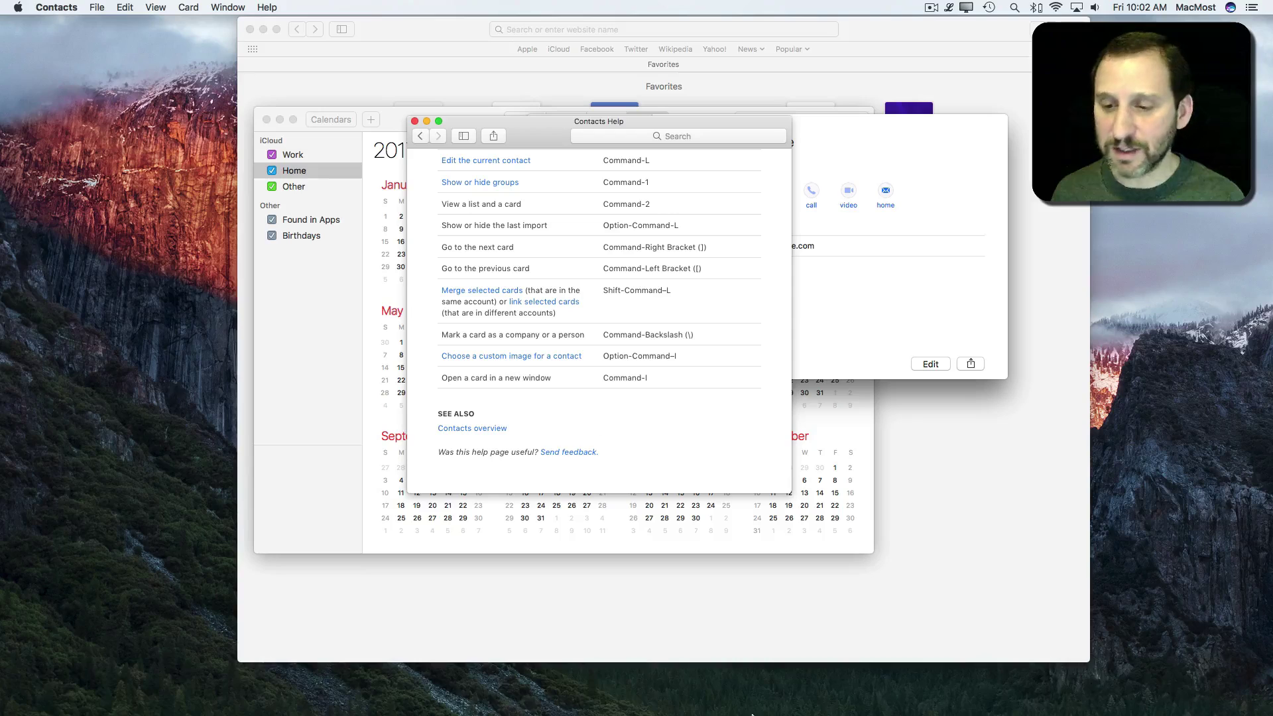
mouse_move(752, 715)
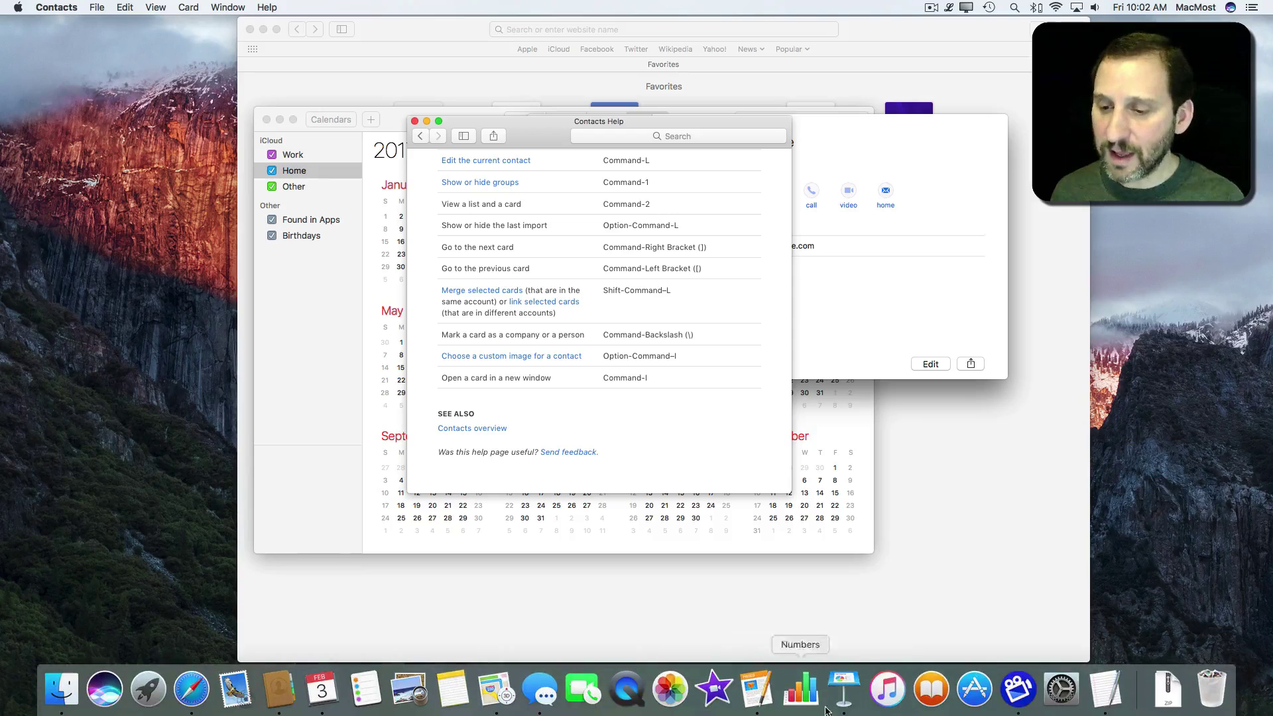
click(756, 690)
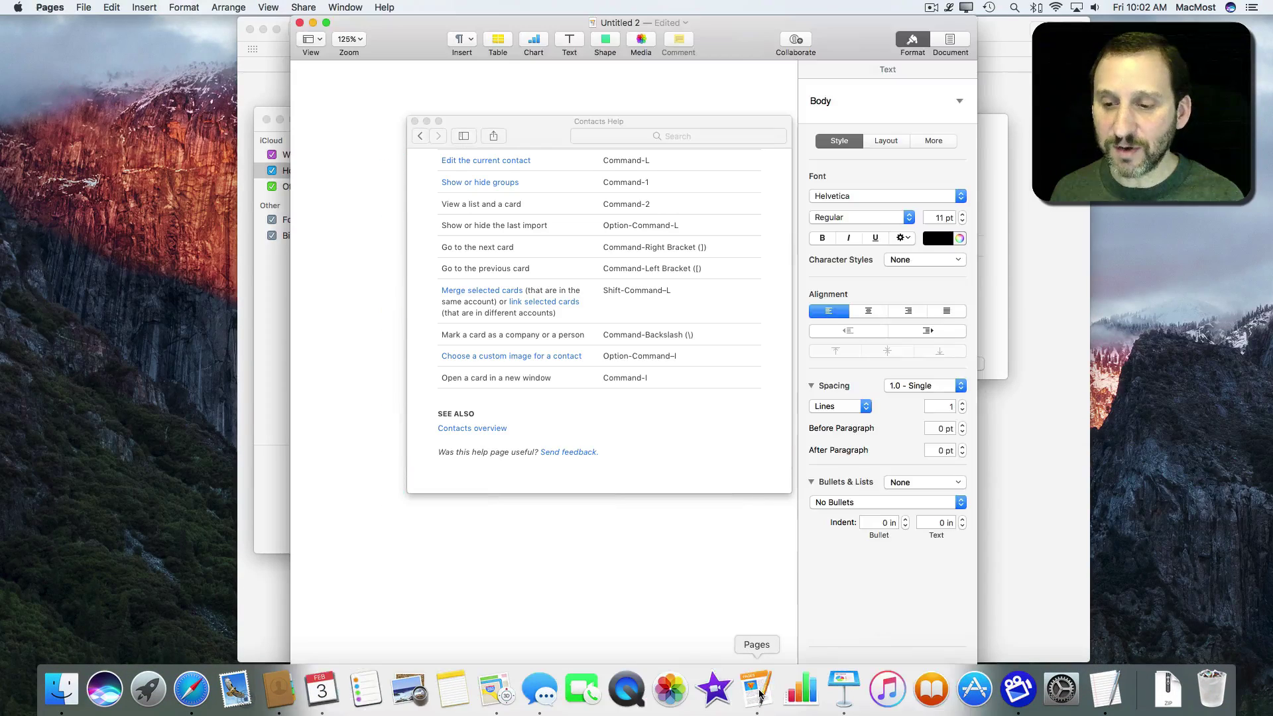
- Close the Contacts help and open Help > Keyboard Shortcuts in Pages
click(415, 122)
click(384, 7)
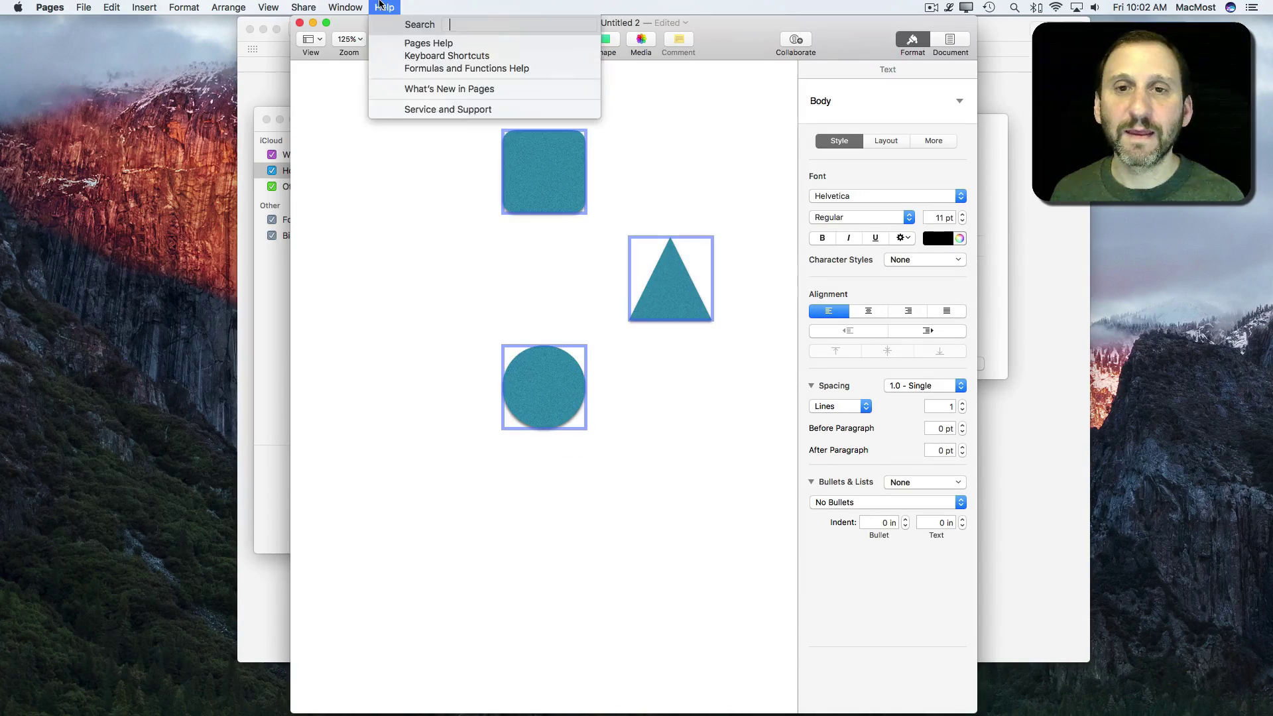
click(430, 57)
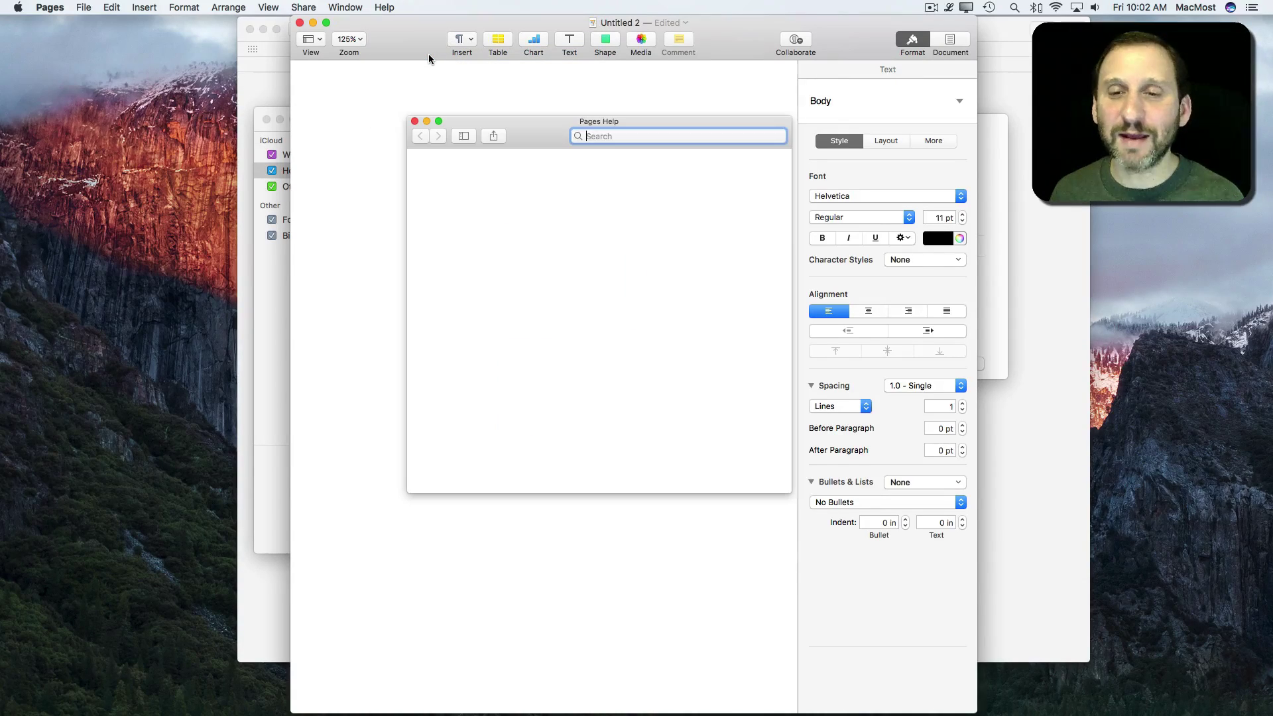
scroll(599, 284, down, 5)
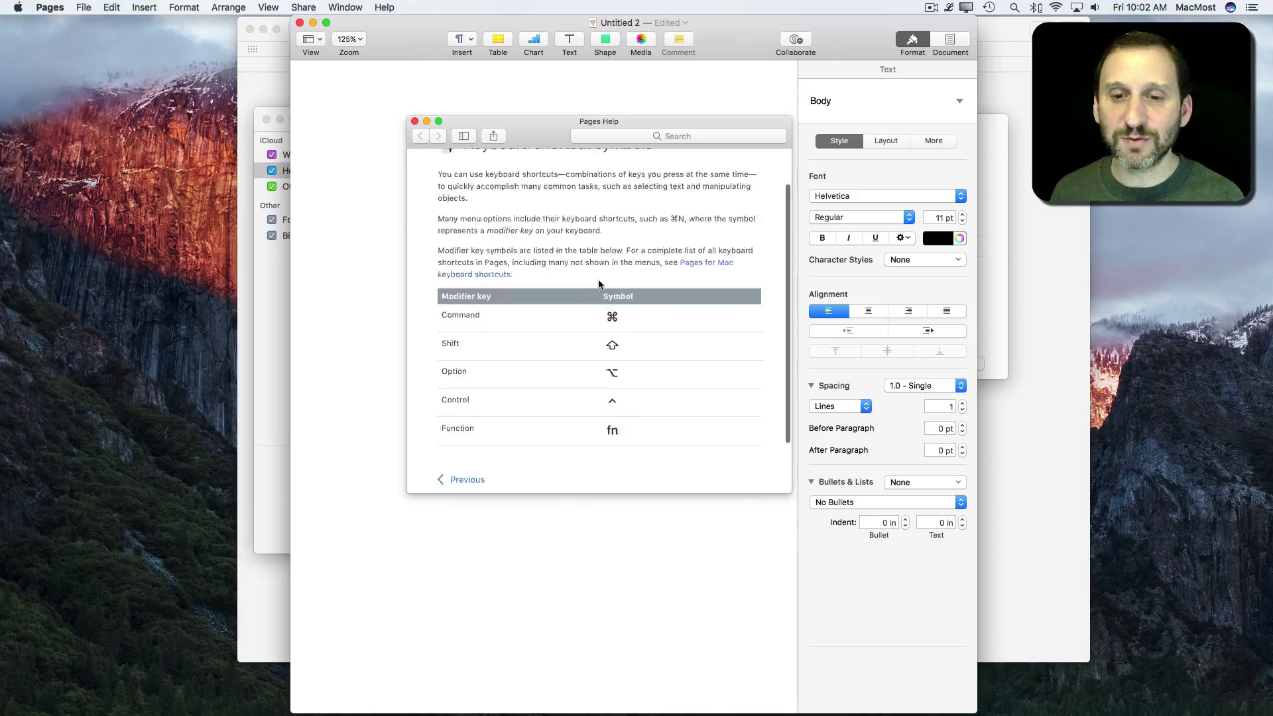
scroll(599, 284, up, 3)
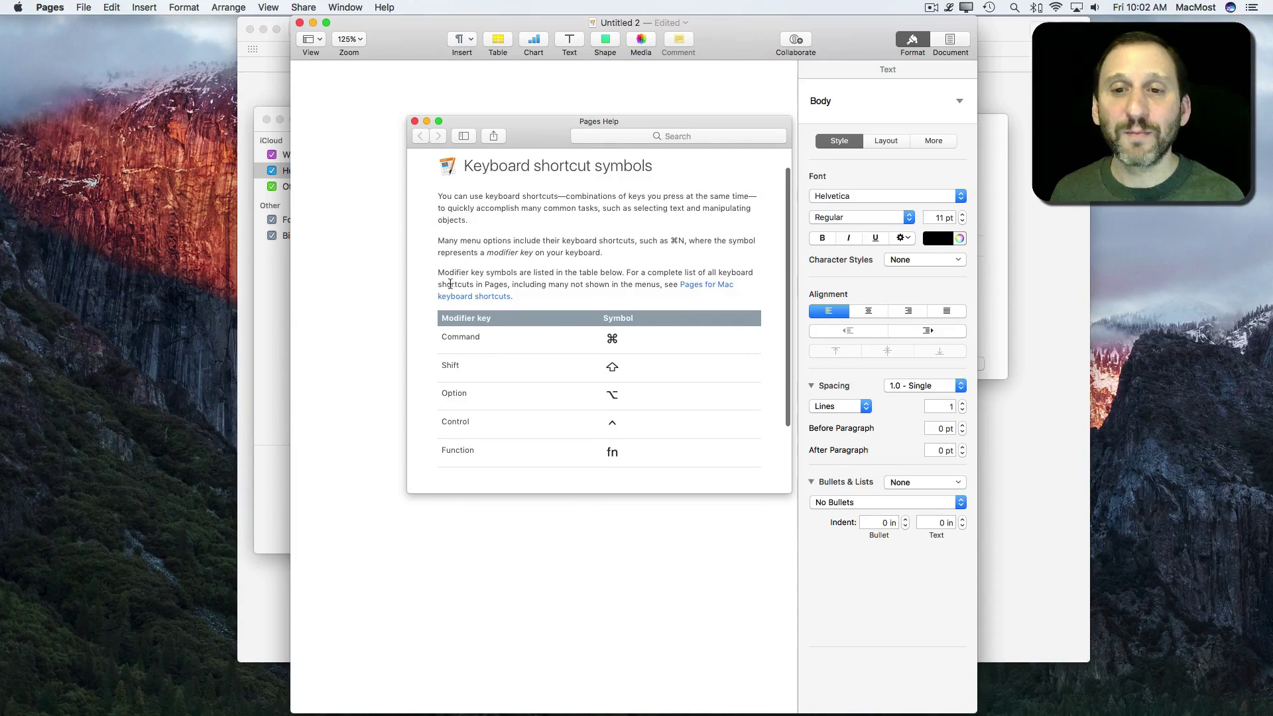
- Open the 'Pages for Mac keyboard shortcuts' list and scroll to the spelling and comment shortcuts
click(703, 288)
scroll(643, 382, down, 5)
scroll(643, 381, down, 15)
scroll(643, 380, down, 15)
scroll(642, 380, down, 15)
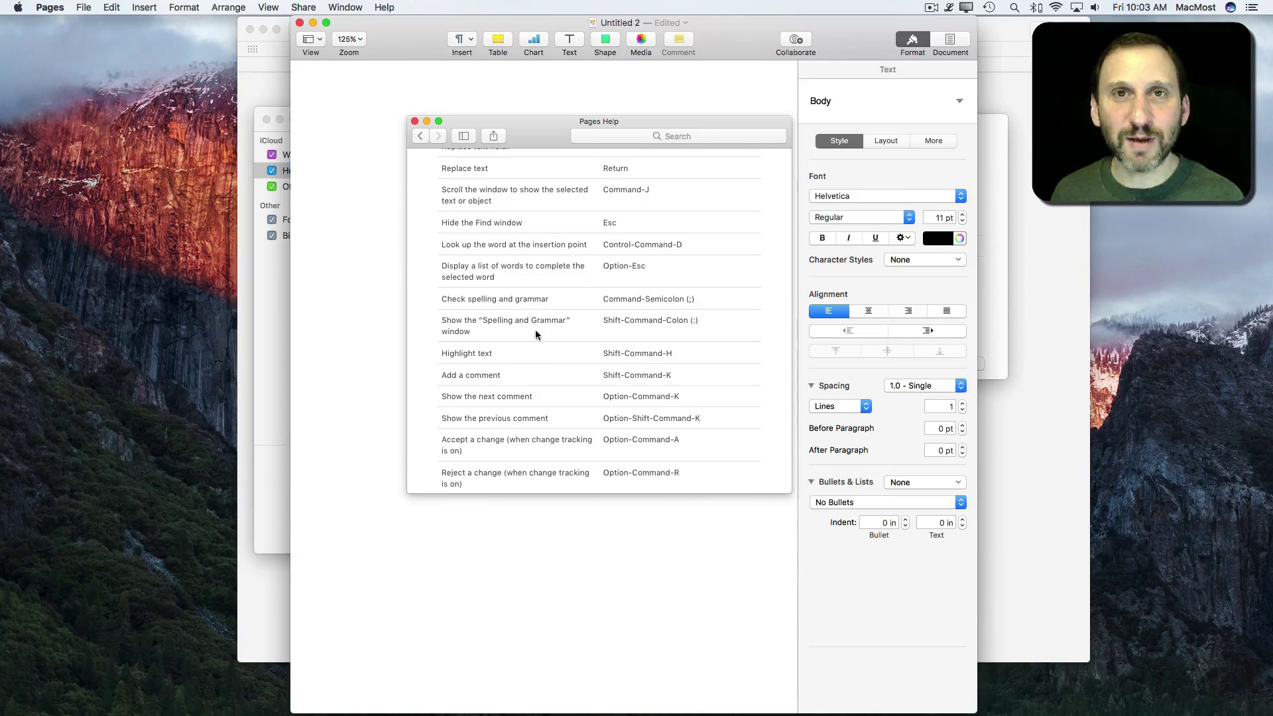
mouse_move(771, 715)
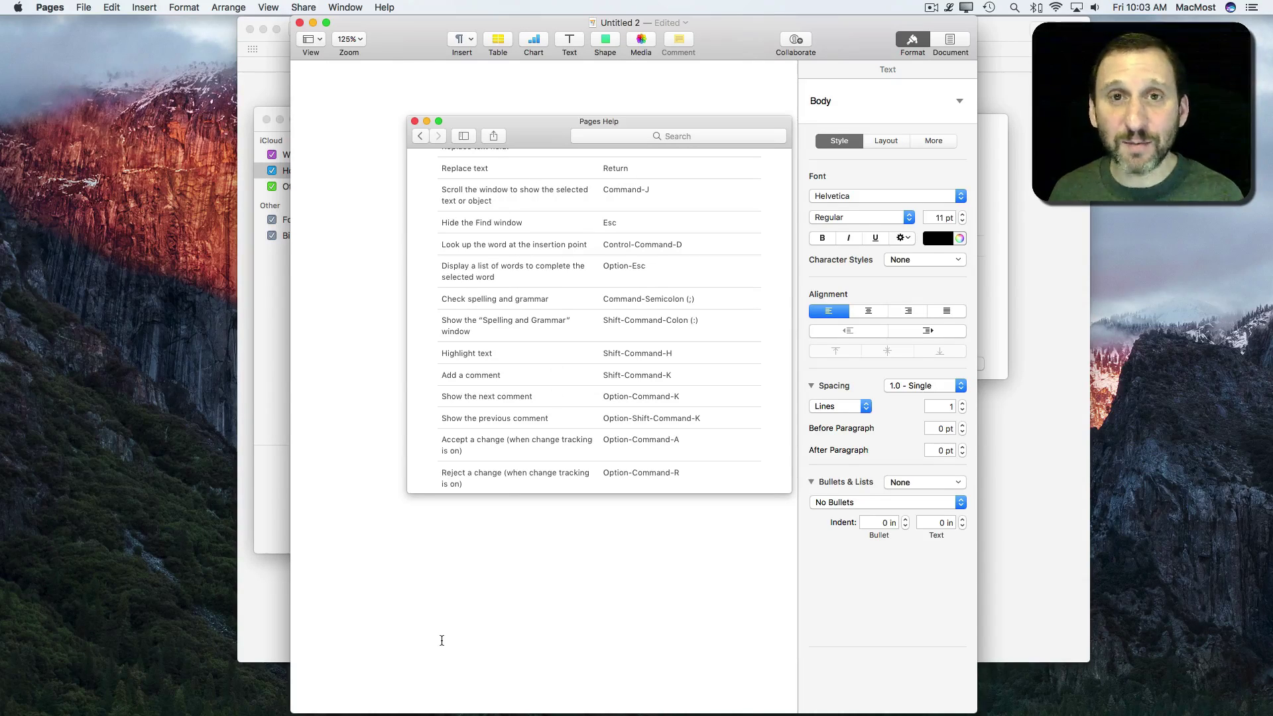
- Bring Mail forward, search its Help for 'keyboard', and close the search without finding a shortcuts page
mouse_move(358, 713)
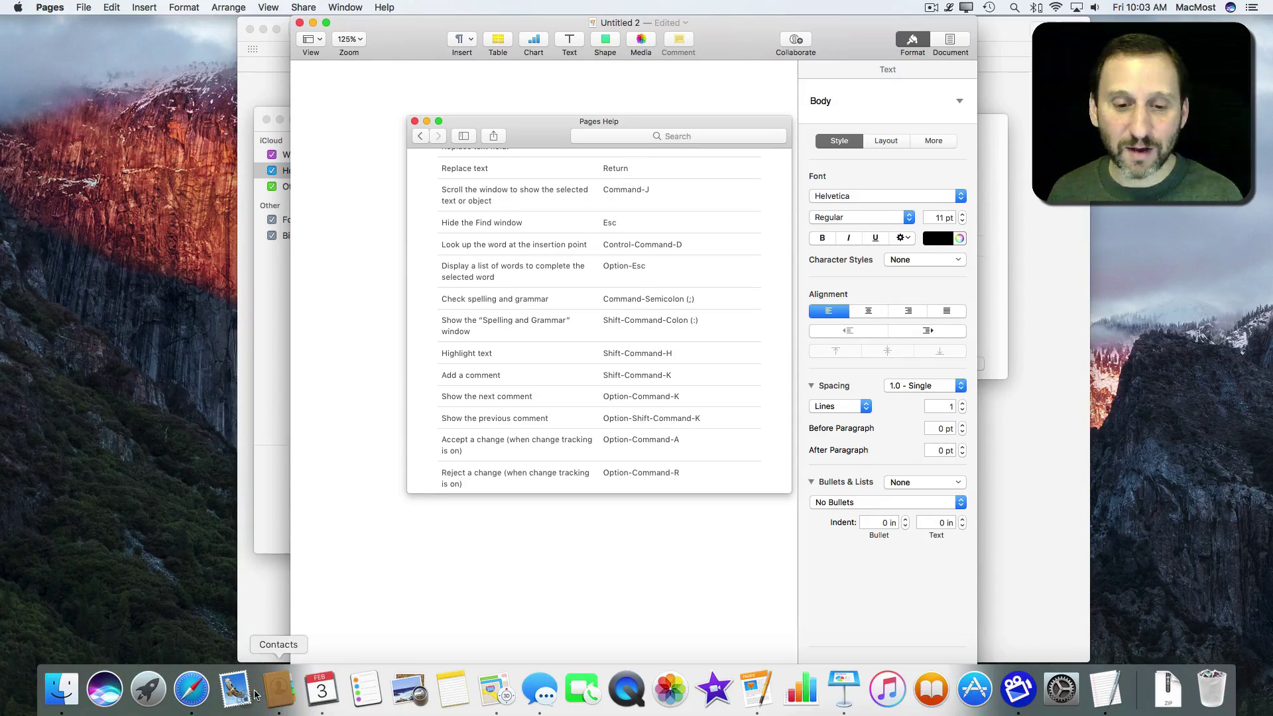
click(234, 690)
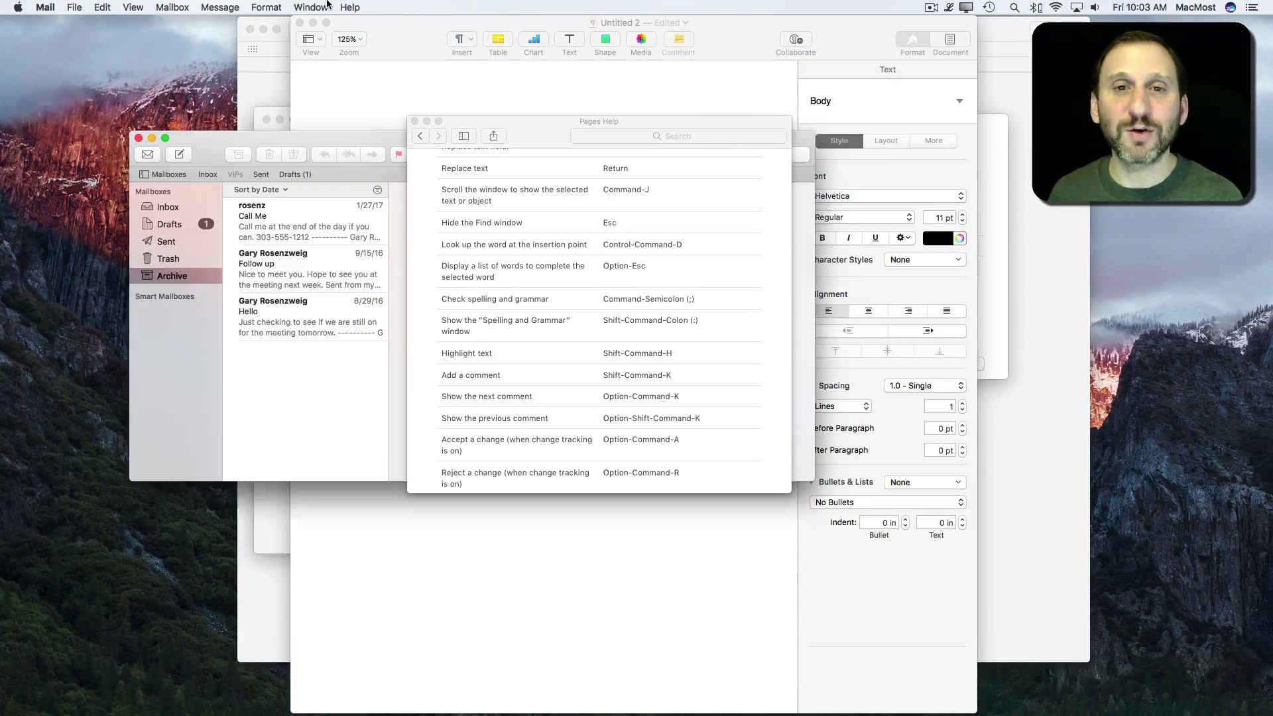
click(345, 7)
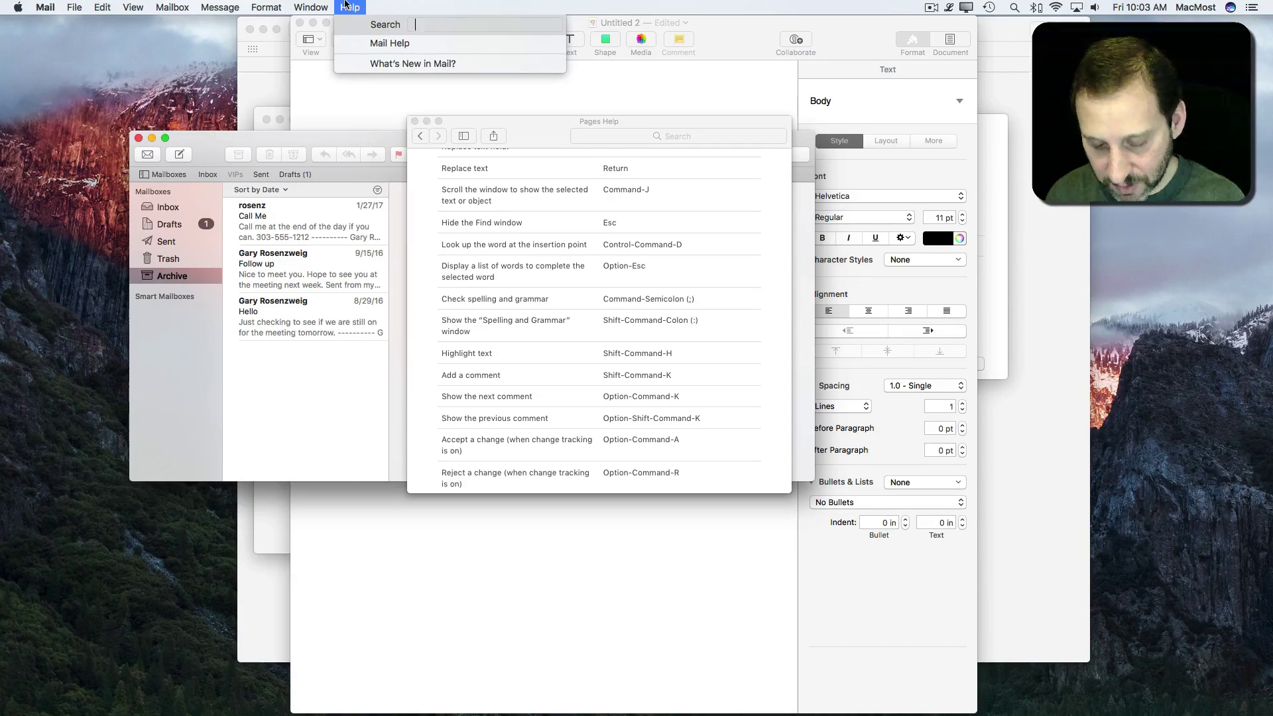
text(keyboard shortcuts)
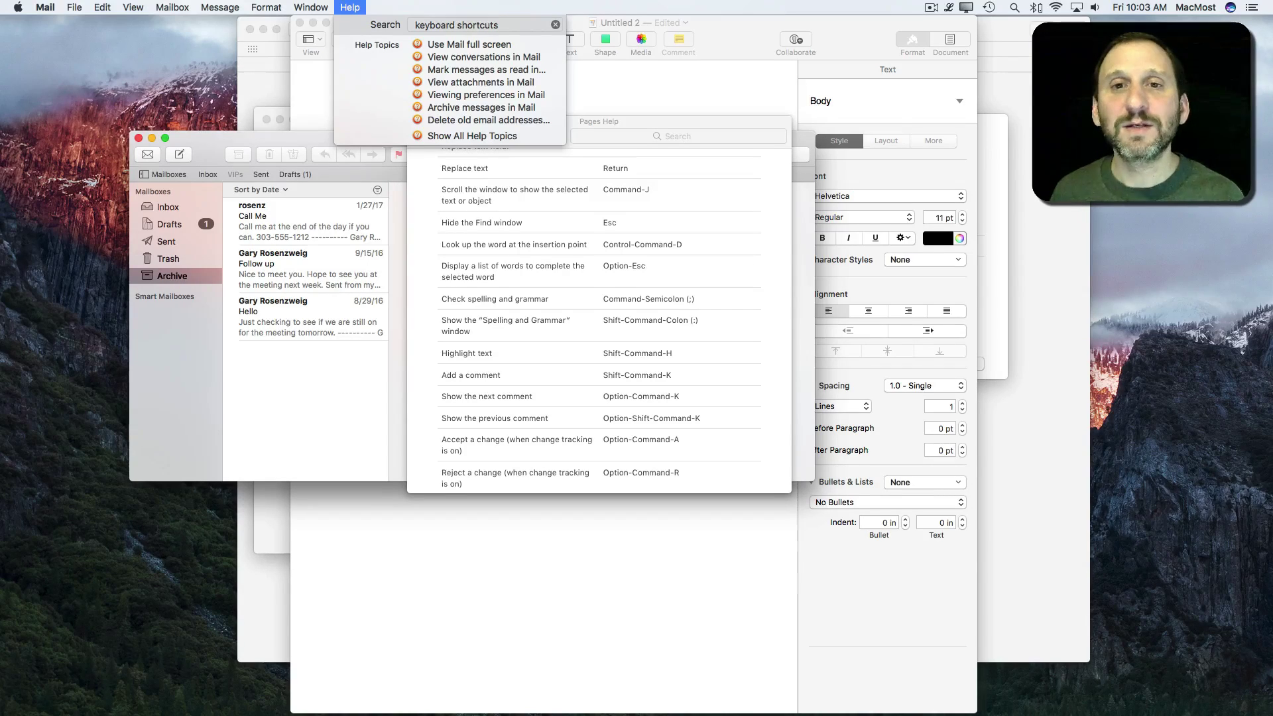
click(350, 8)
click(350, 8)
click(351, 8)
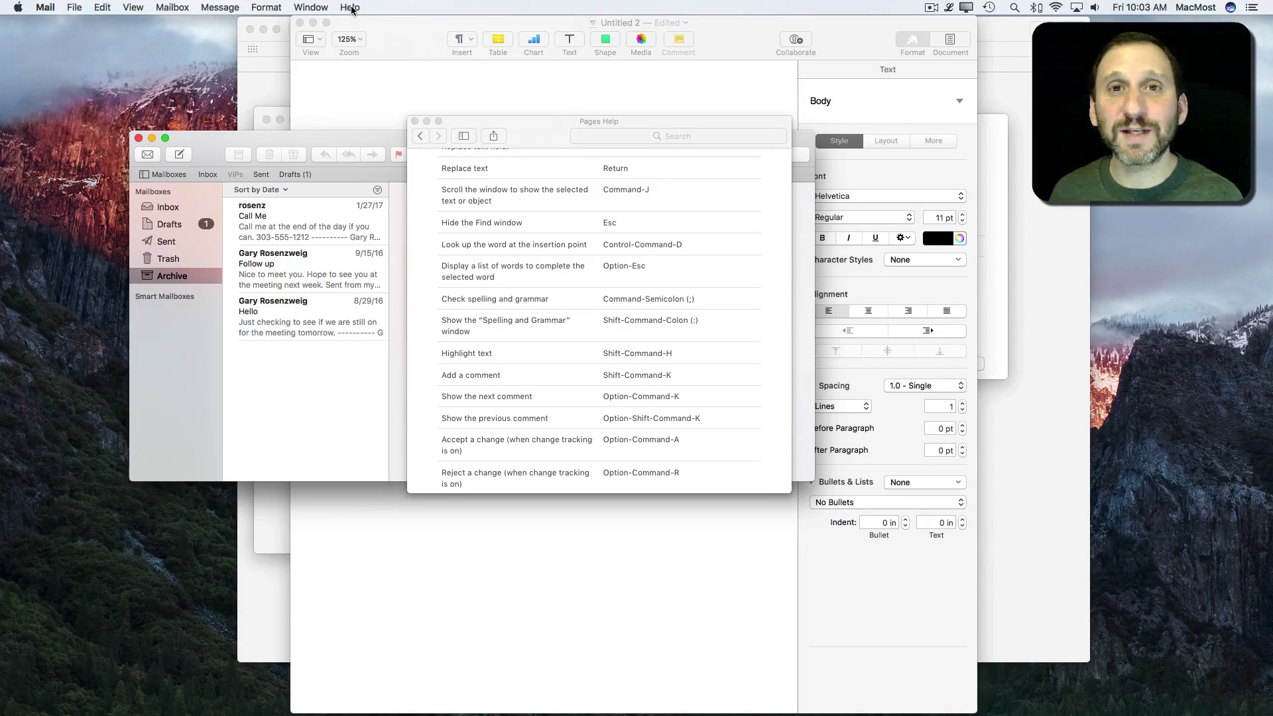